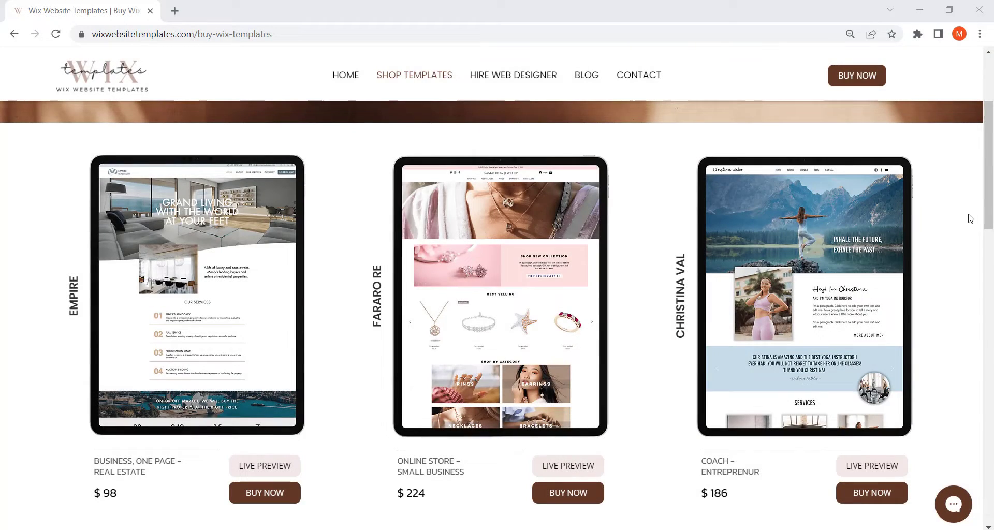
Scroll the Shop Templates page down to the Wolfy Podcast template card ($129).
drag(986, 206, 988, 324)
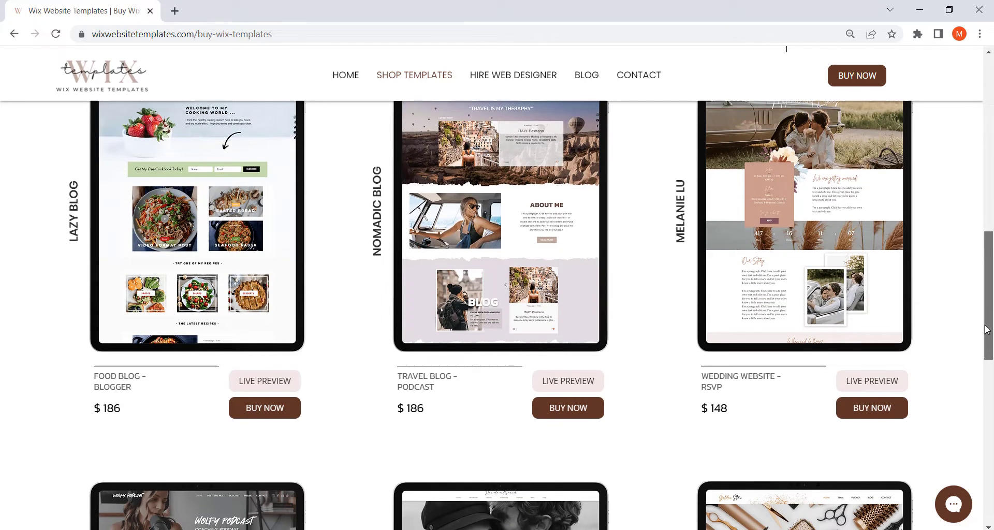
drag(988, 323, 991, 439)
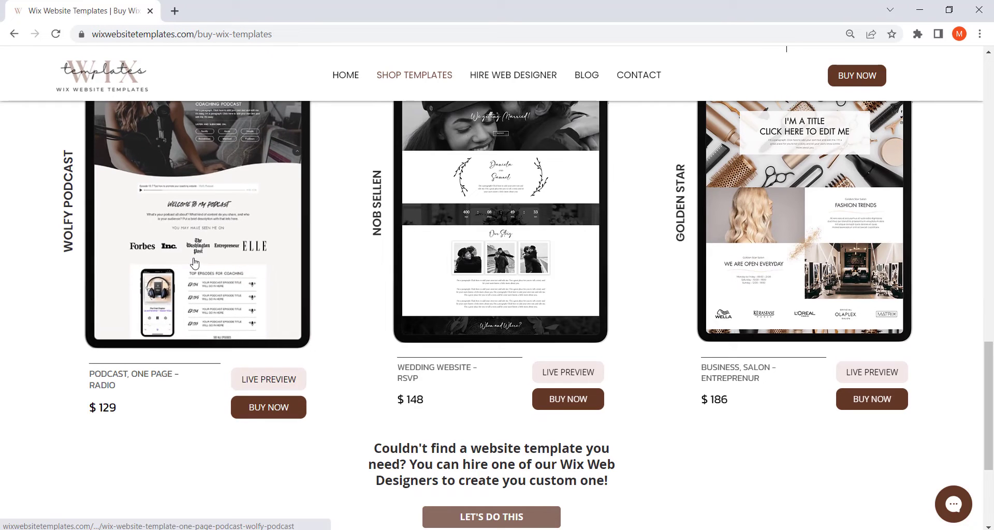
scroll(145, 417, up, 3)
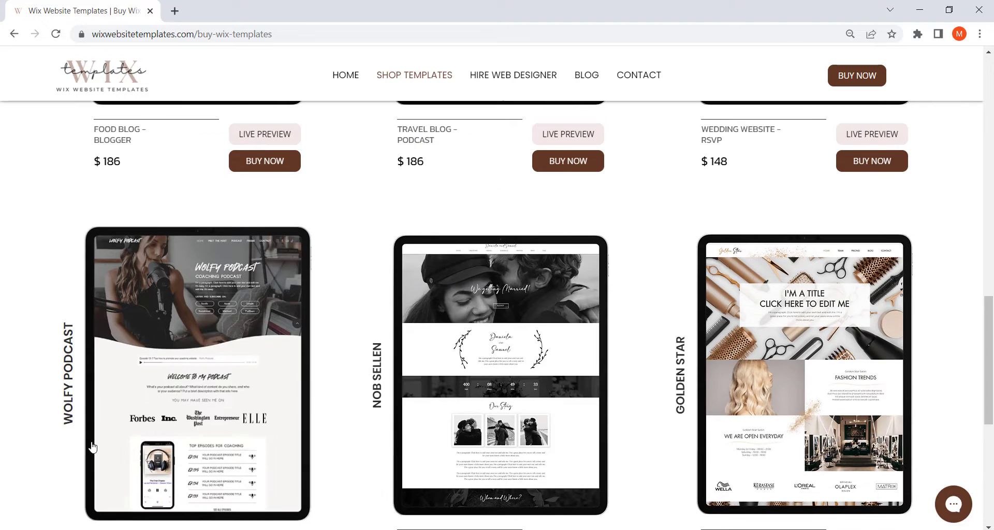
scroll(299, 389, down, 3)
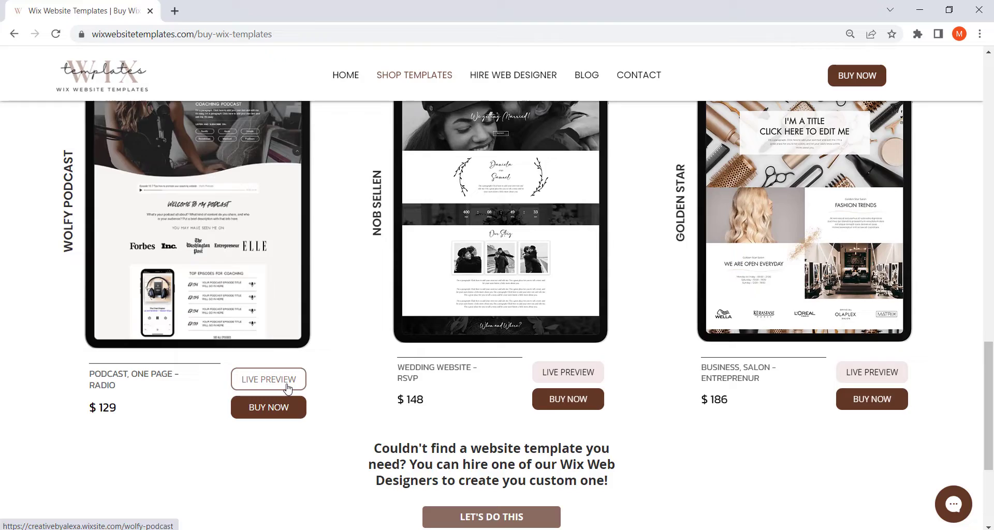
Open the Wolfy Podcast live preview and scroll through its site.
click(301, 388)
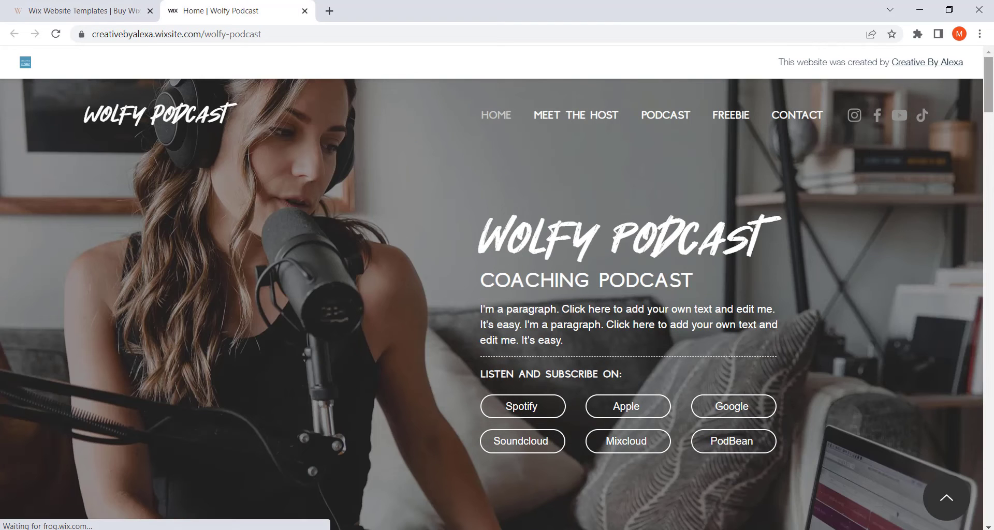
scroll(992, 85, down, 6)
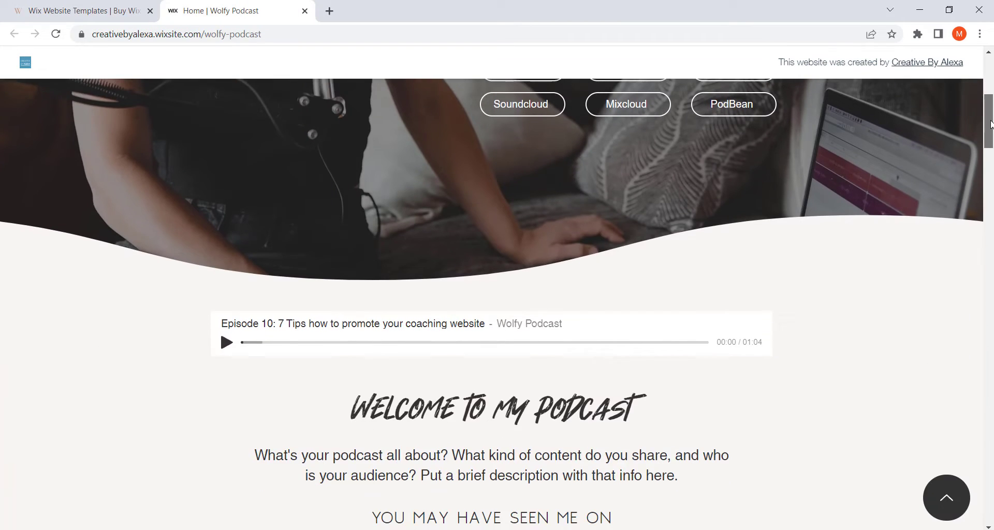
scroll(993, 67, up, 7)
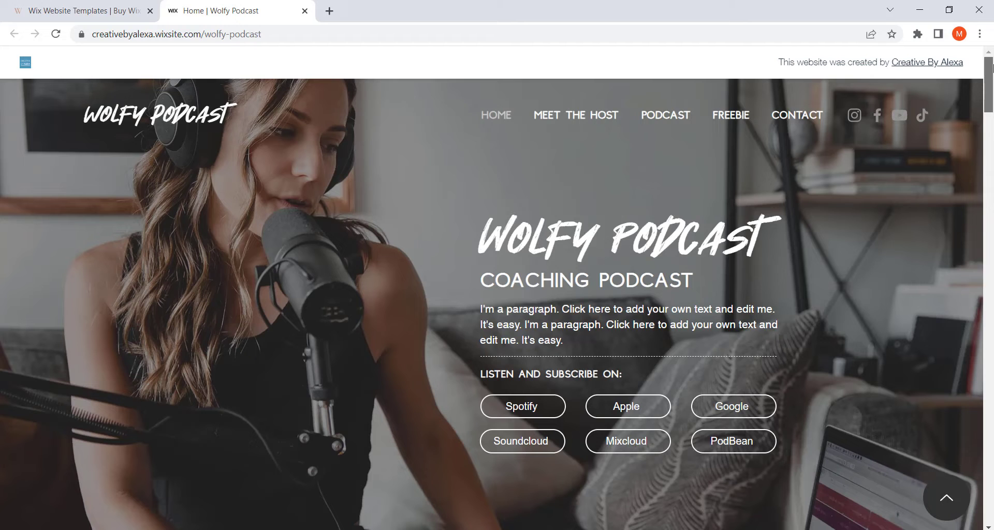
drag(990, 84, 991, 328)
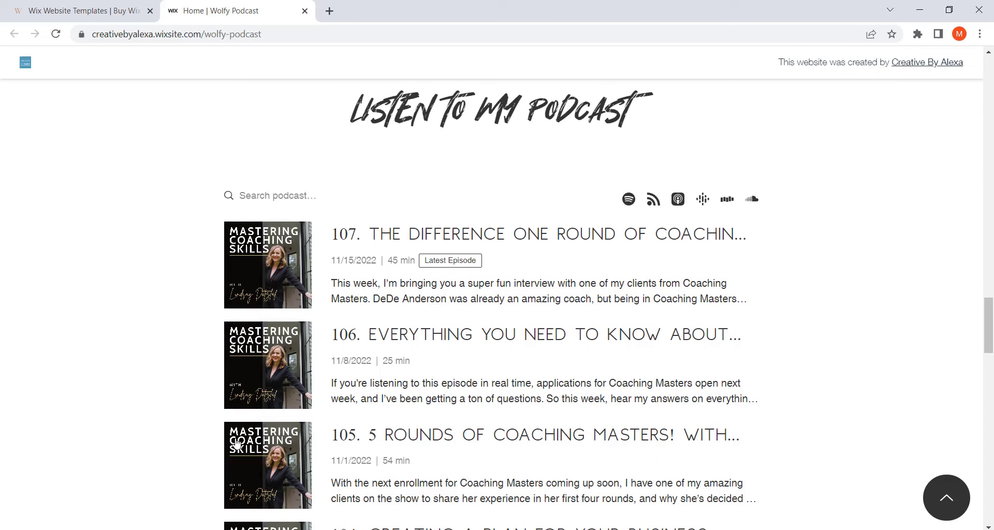
drag(989, 332, 990, 341)
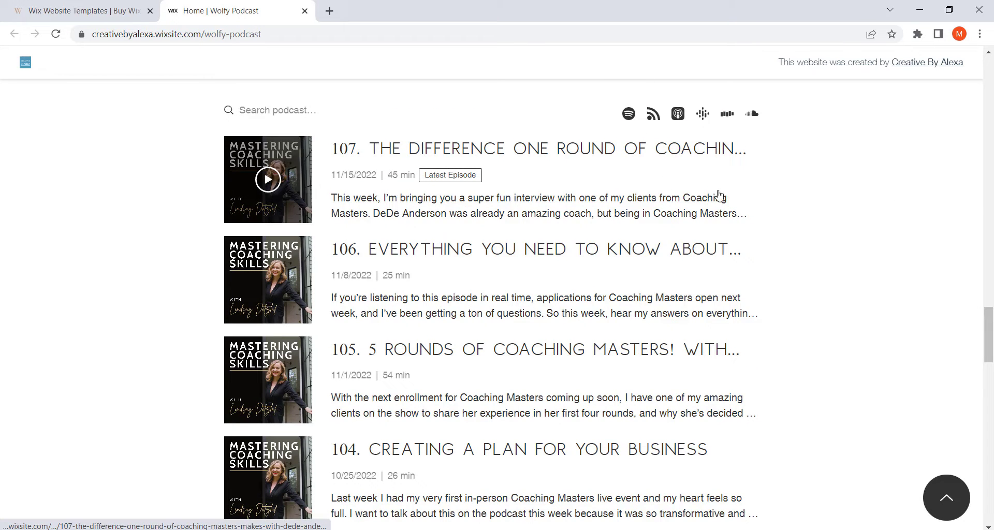
drag(990, 338, 989, 353)
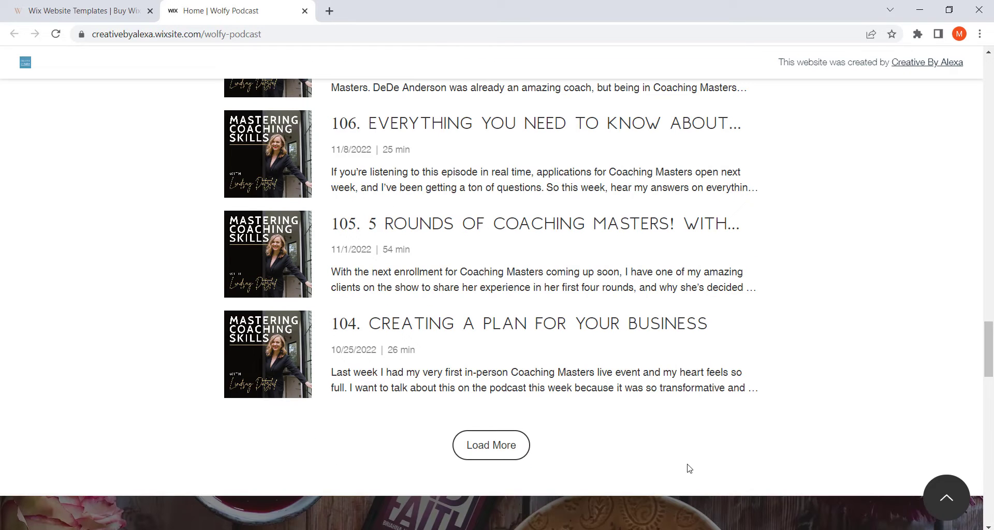
scroll(466, 406, up, 3)
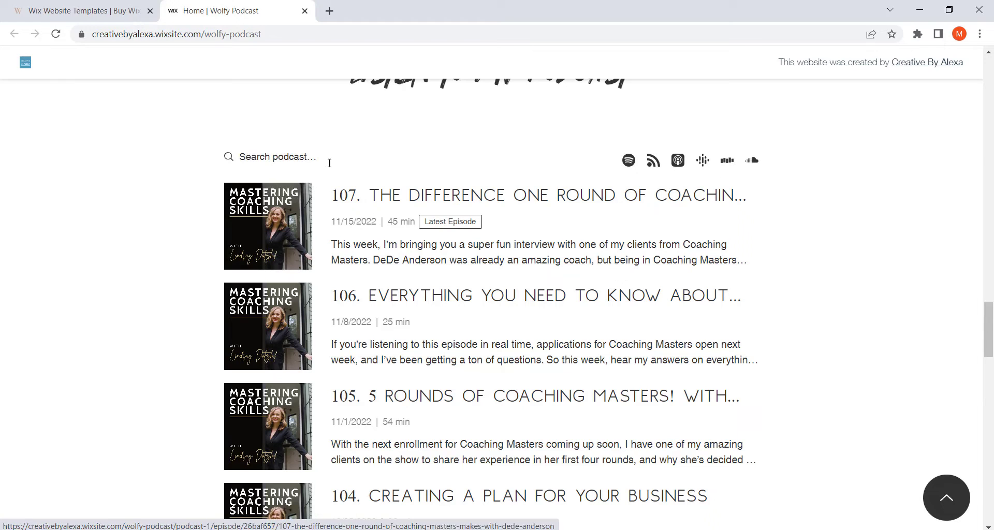
mouse_move(267, 226)
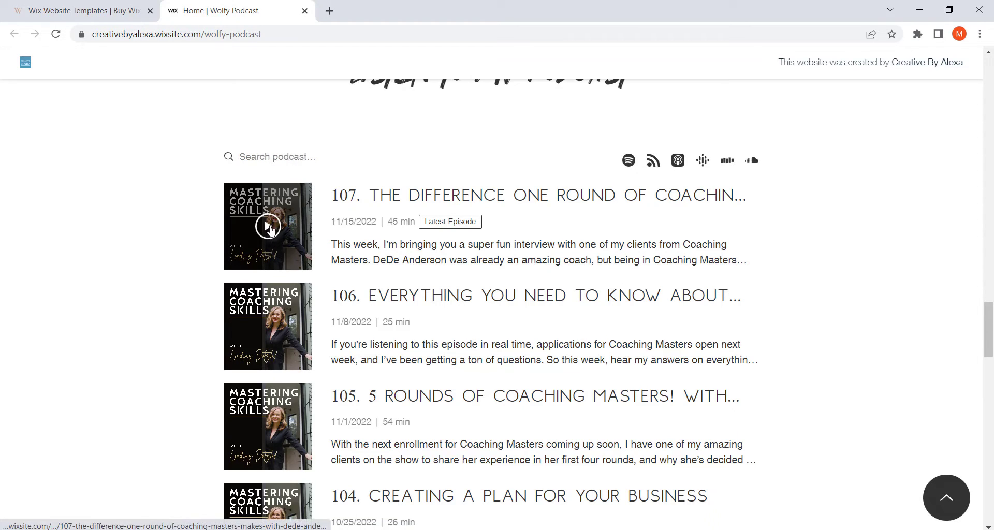
View episode 107, then return to All Episodes and browse more of the list.
click(268, 233)
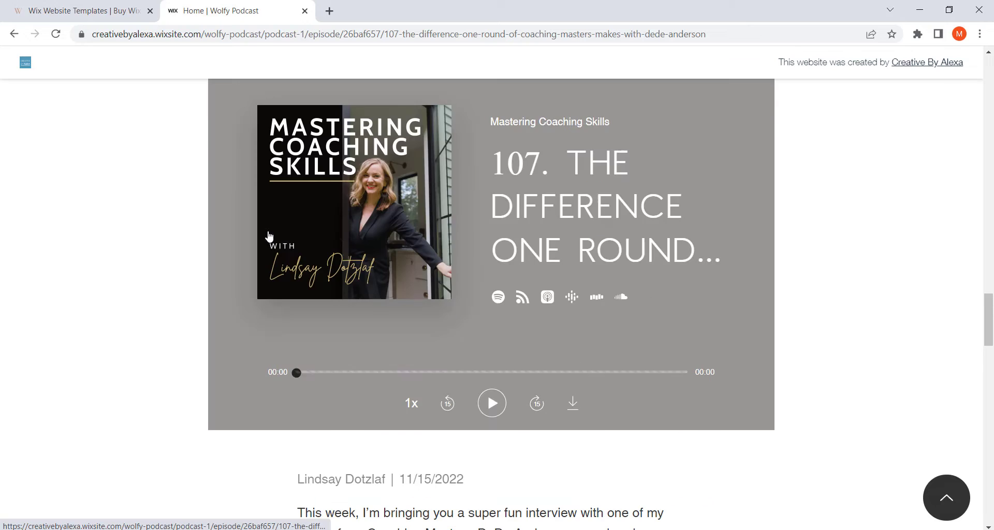
drag(990, 332, 991, 325)
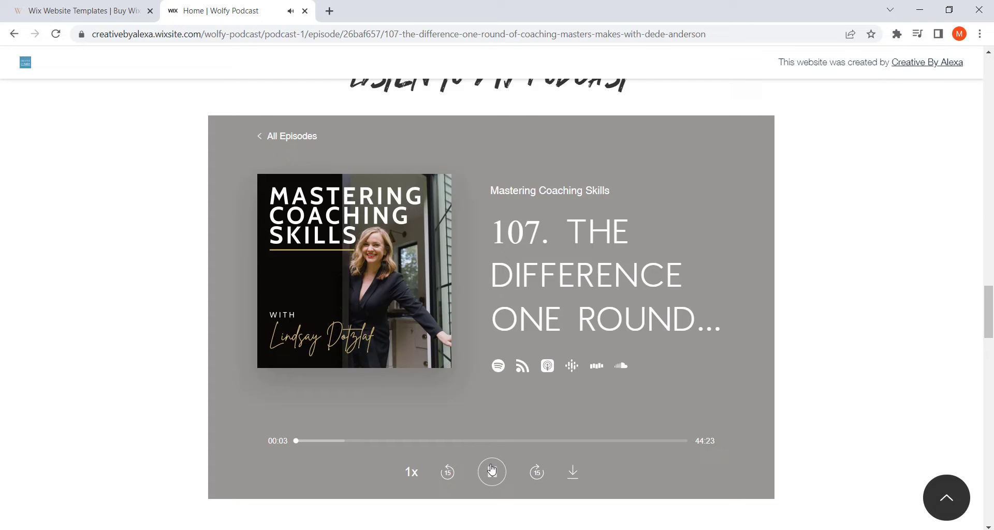
click(282, 136)
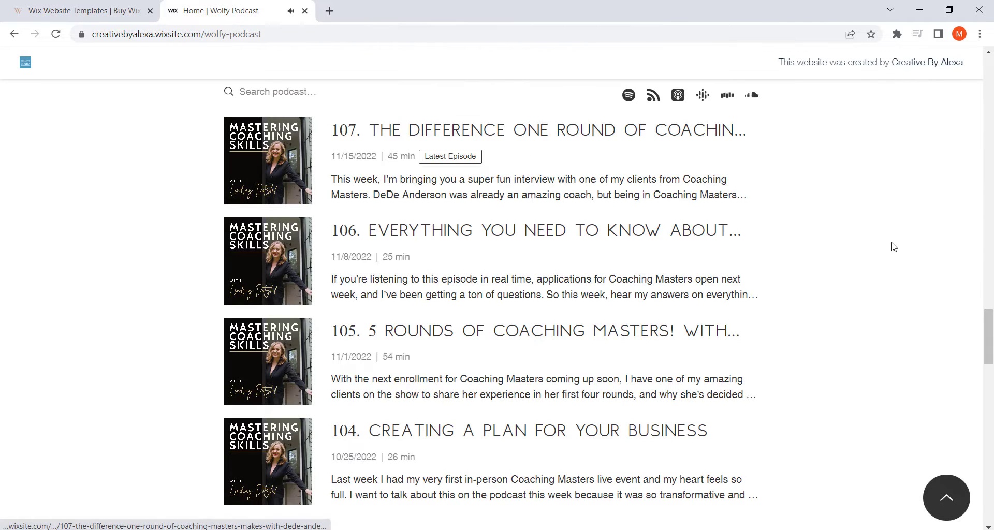
drag(991, 306, 991, 339)
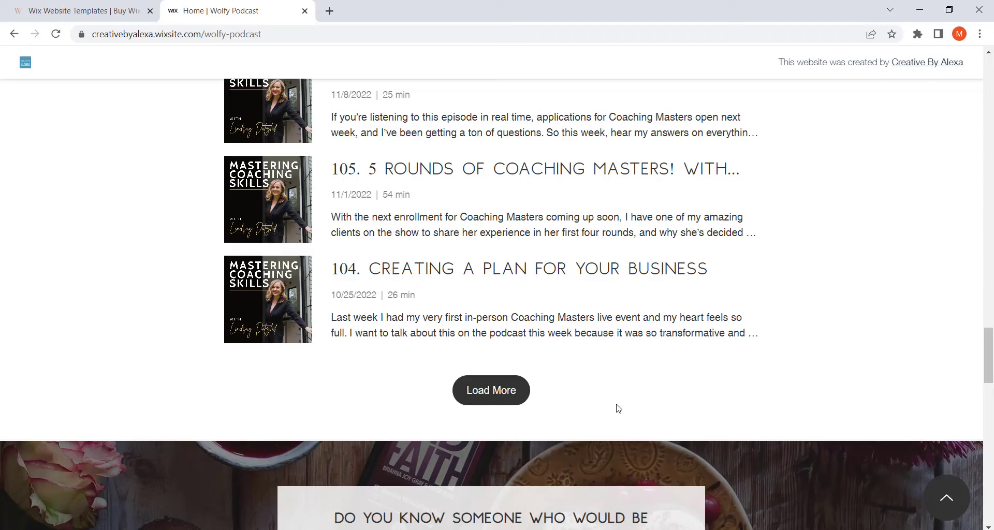
scroll(492, 310, down, 3)
scroll(492, 311, up, 3)
scroll(492, 311, up, 10)
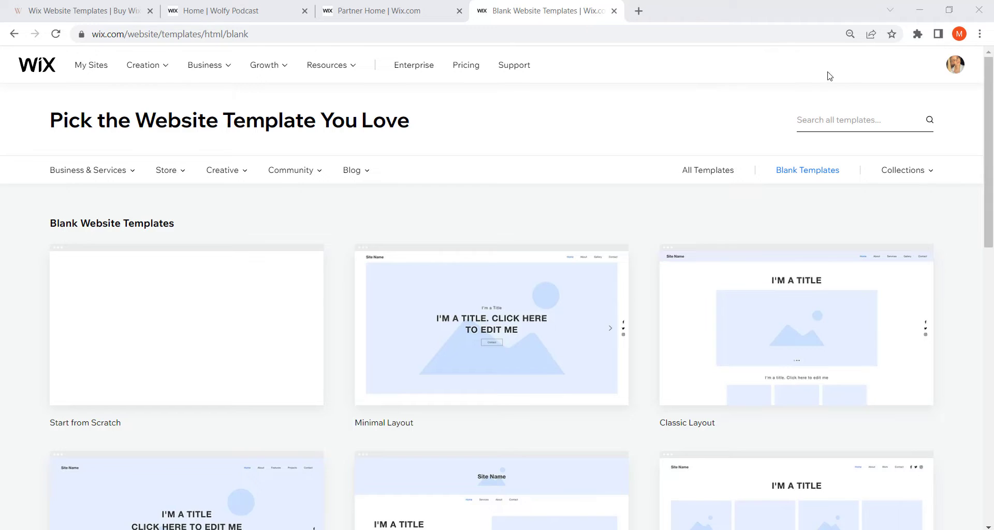
Open the blank Minimal Layout template in the Wix Editor as a new site.
drag(992, 121, 993, 160)
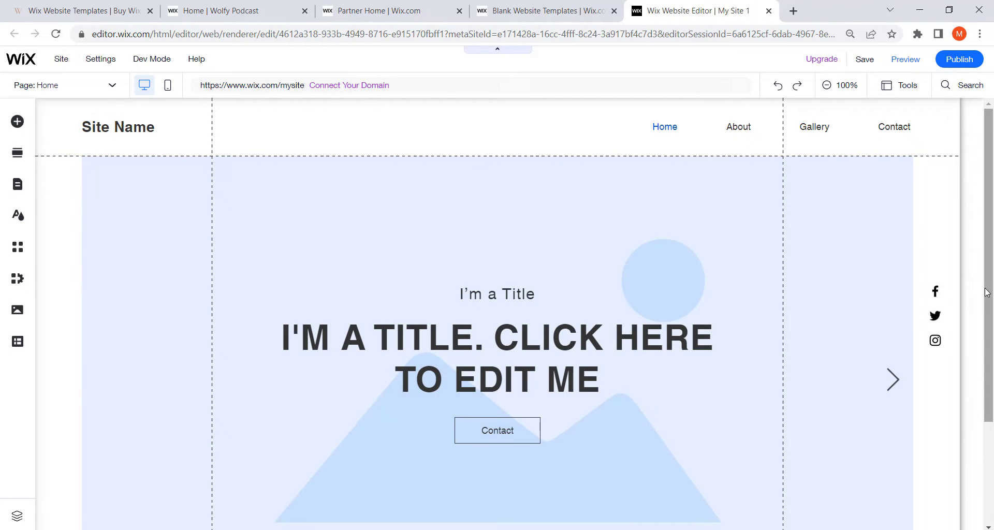
scroll(989, 316, down, 3)
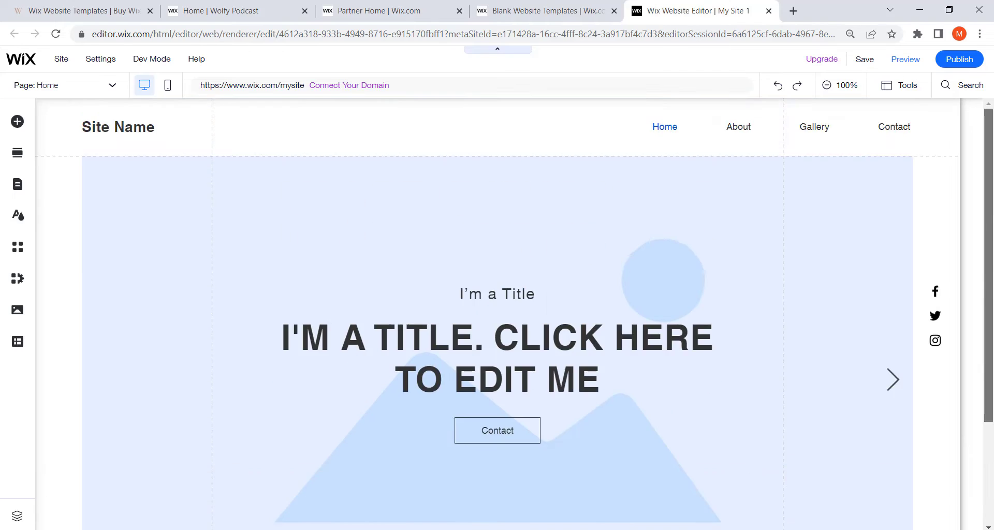
scroll(72, 392, up, 3)
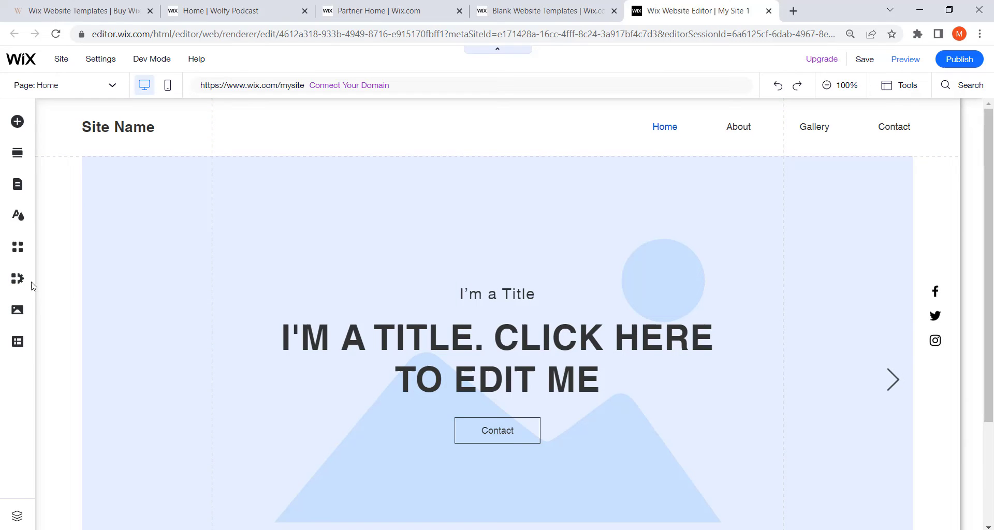
Glance at the site's pages list, then close it.
click(18, 185)
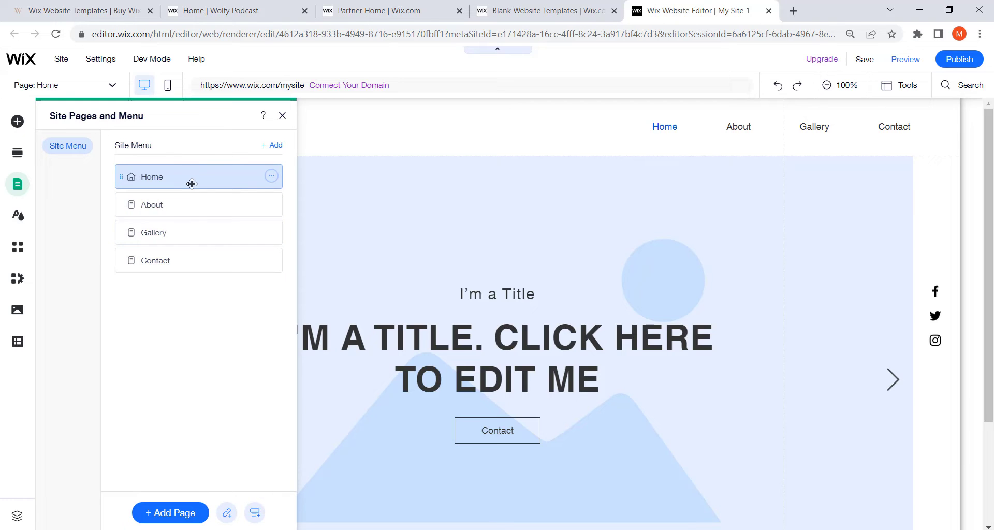
click(532, 230)
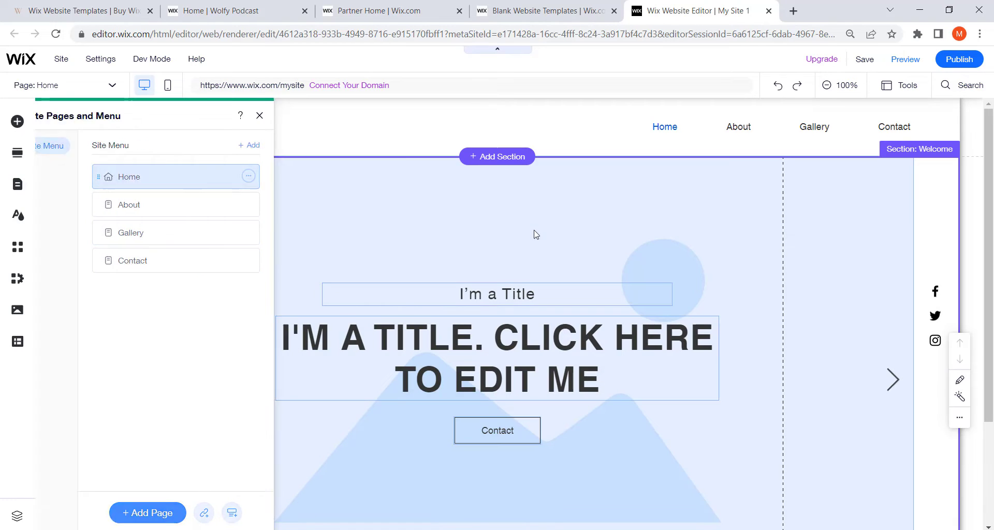
scroll(991, 193, down, 3)
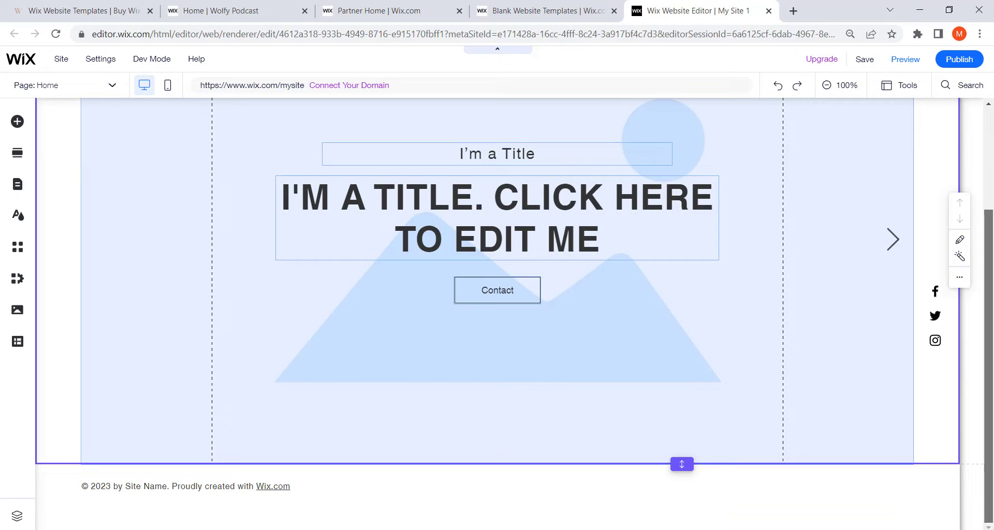
scroll(992, 193, up, 3)
Add a Blank Section below the Home page's gallery section and select it.
click(514, 179)
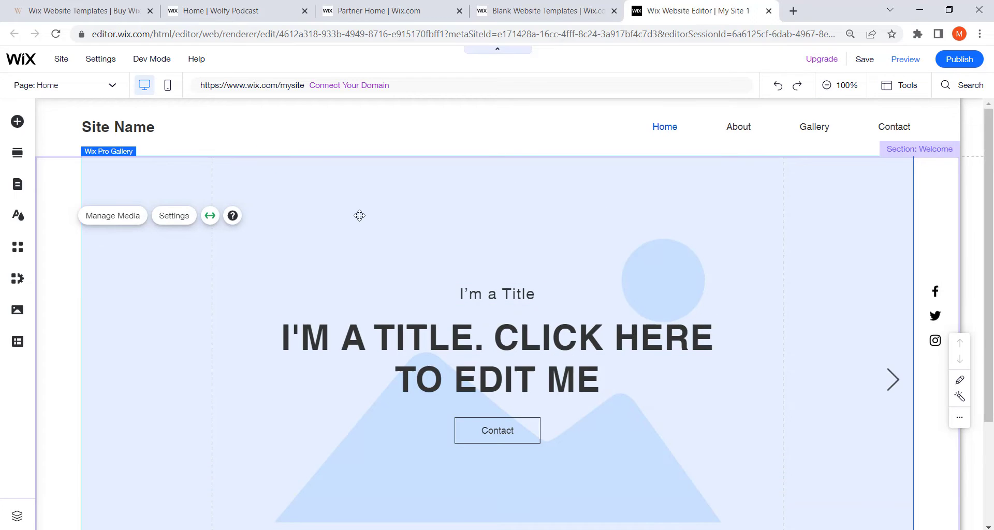
scroll(487, 205, down, 3)
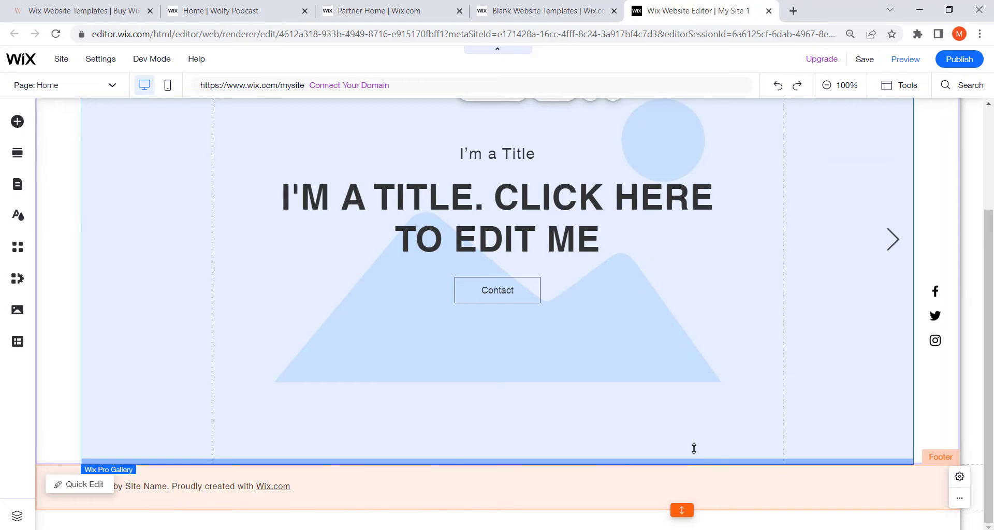
click(694, 448)
click(502, 465)
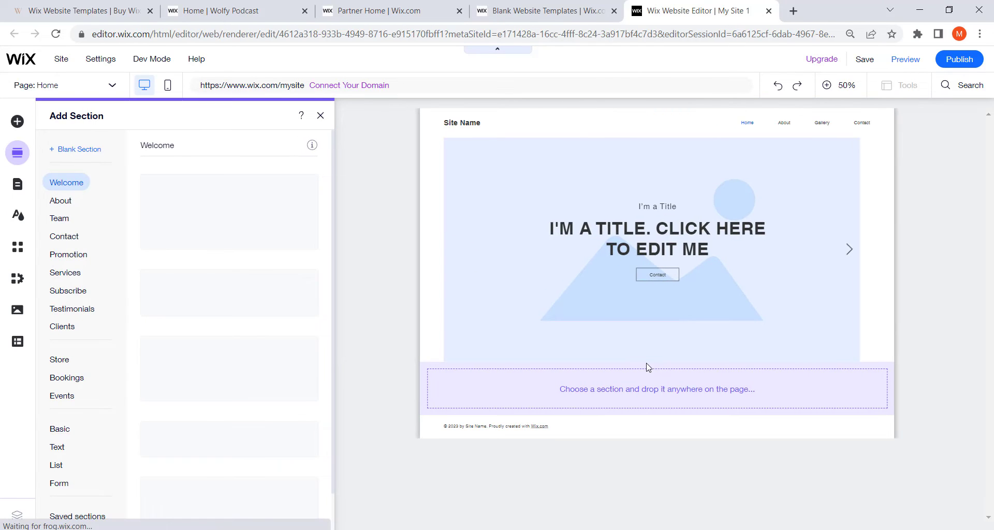
click(77, 150)
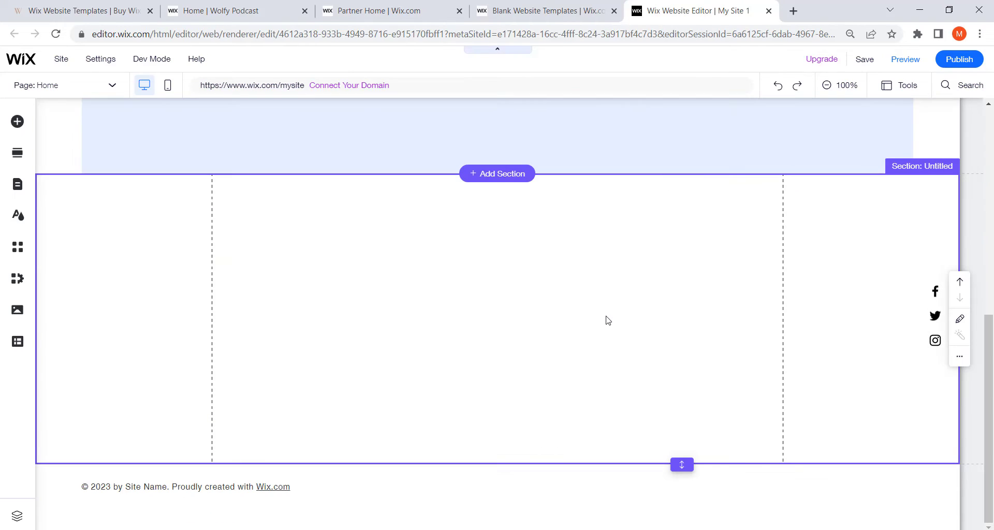
click(608, 321)
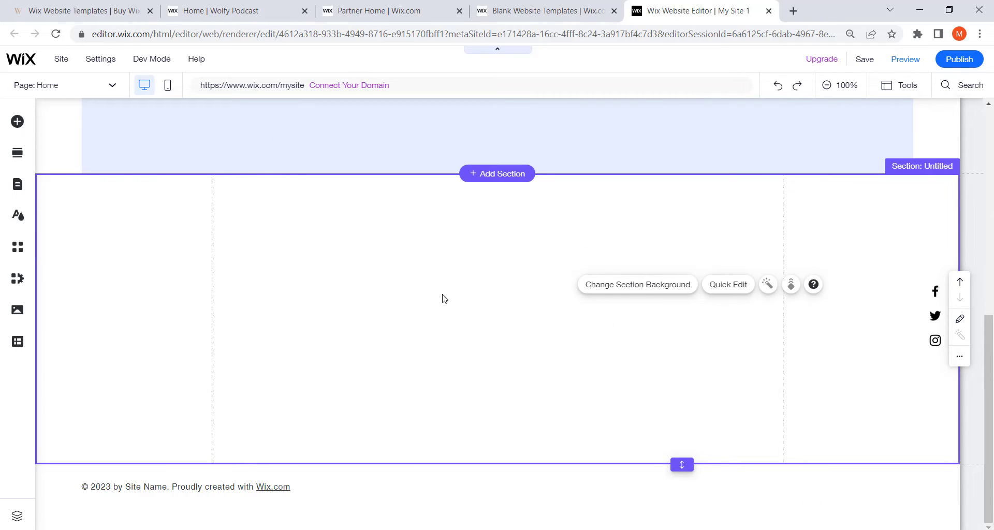
Search the App Market for 'podc' and add Wix Podcast Player, creating a Podcast page.
click(16, 249)
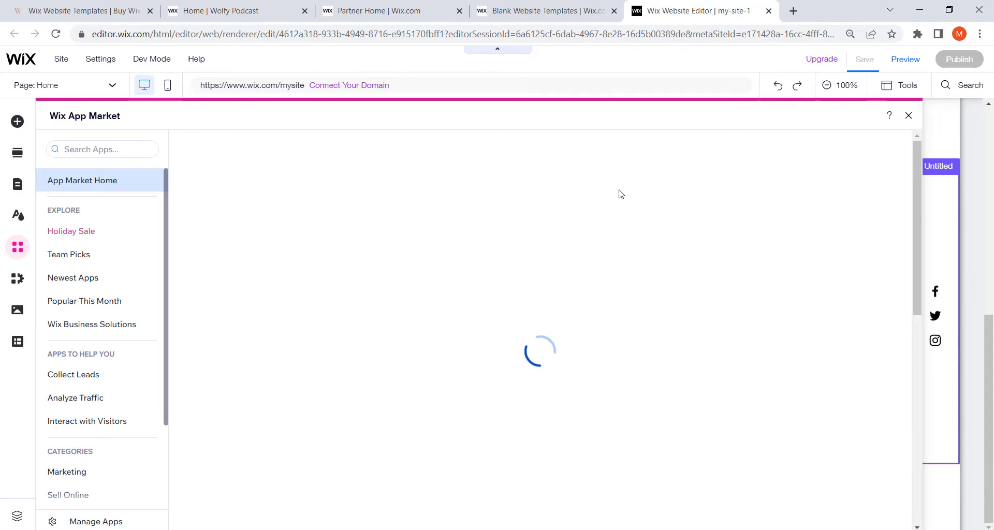
click(111, 148)
text(p)
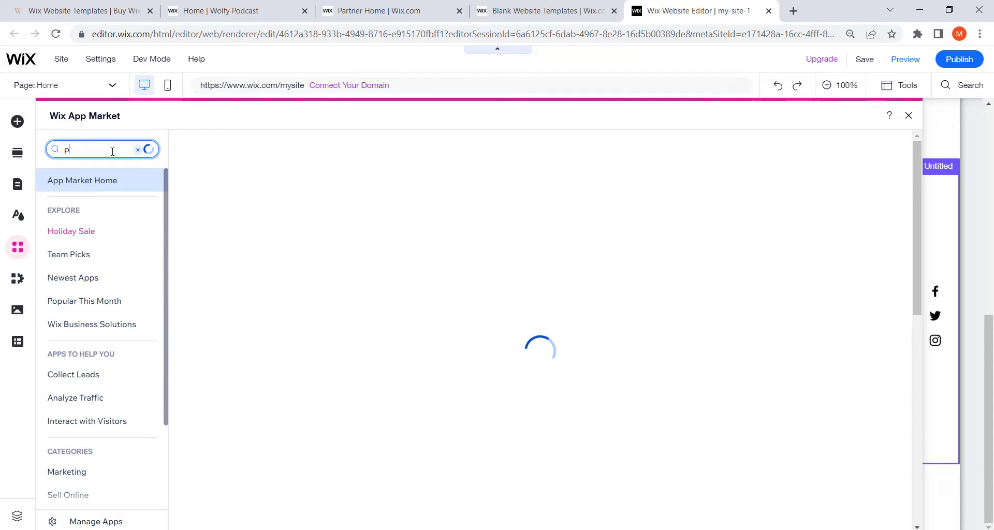
text(odcast)
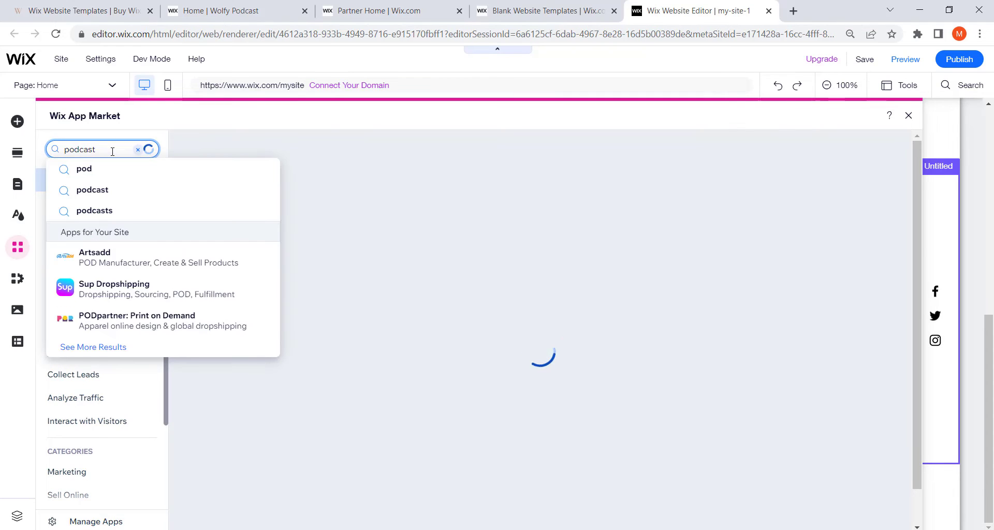
click(968, 381)
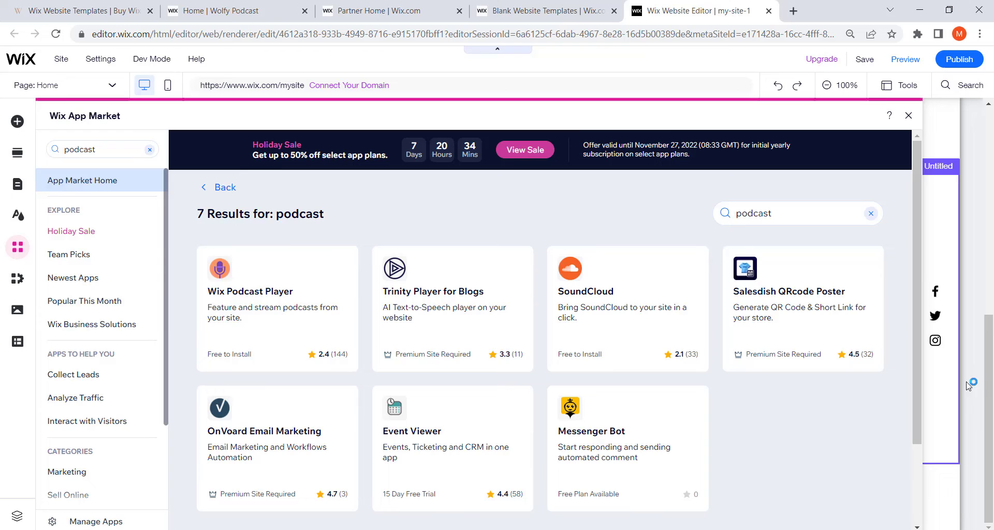
click(348, 209)
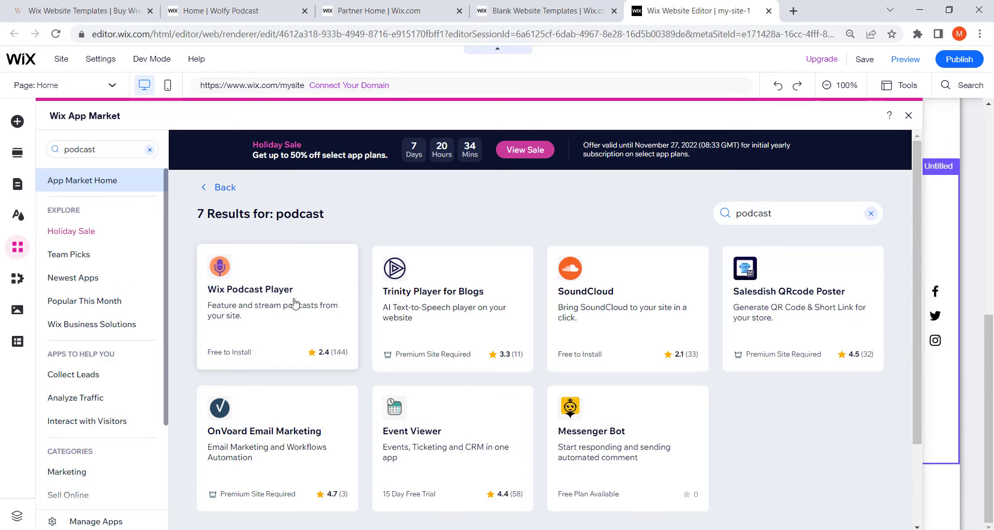
click(255, 321)
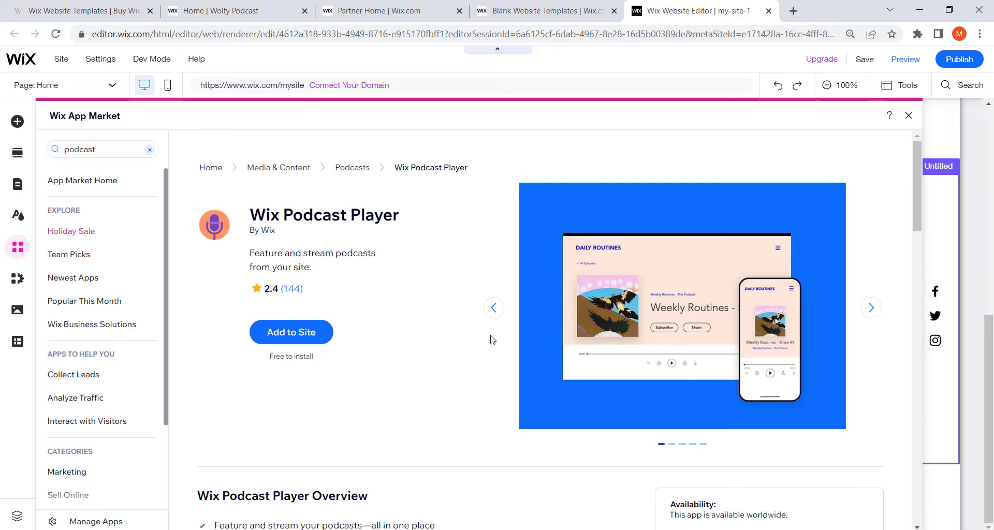
scroll(493, 340, down, 3)
scroll(414, 341, up, 3)
click(329, 342)
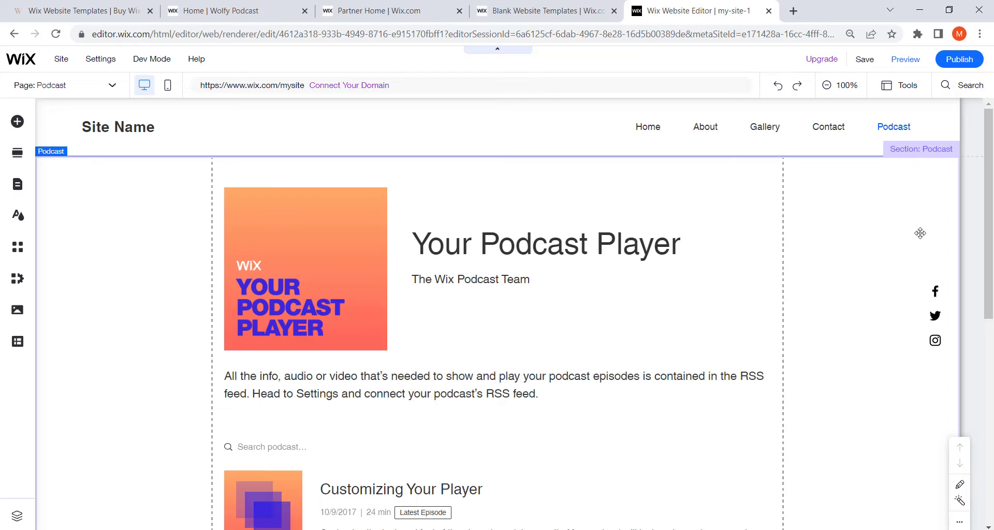
Scroll the new Podcast page and bring up the site pages list.
scroll(962, 183, down, 2)
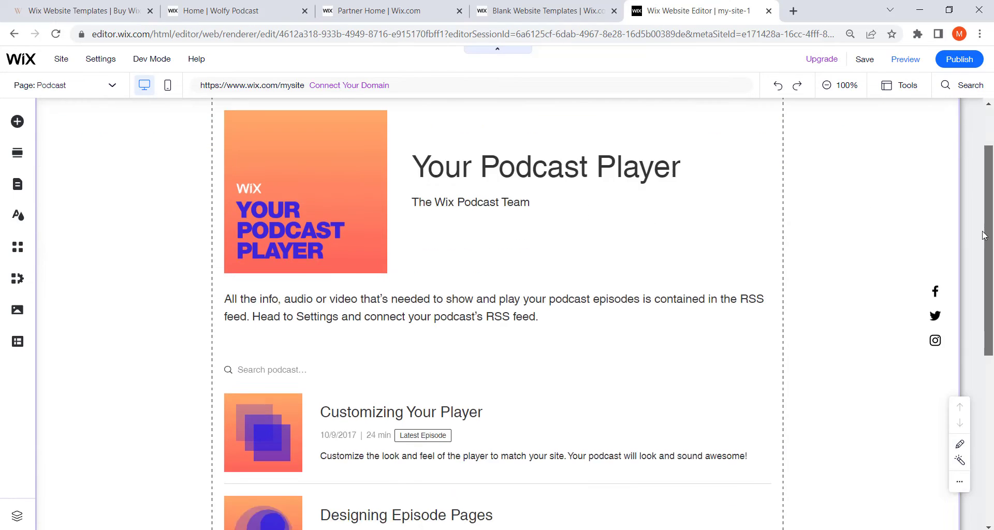
scroll(961, 183, down, 7)
scroll(962, 183, up, 9)
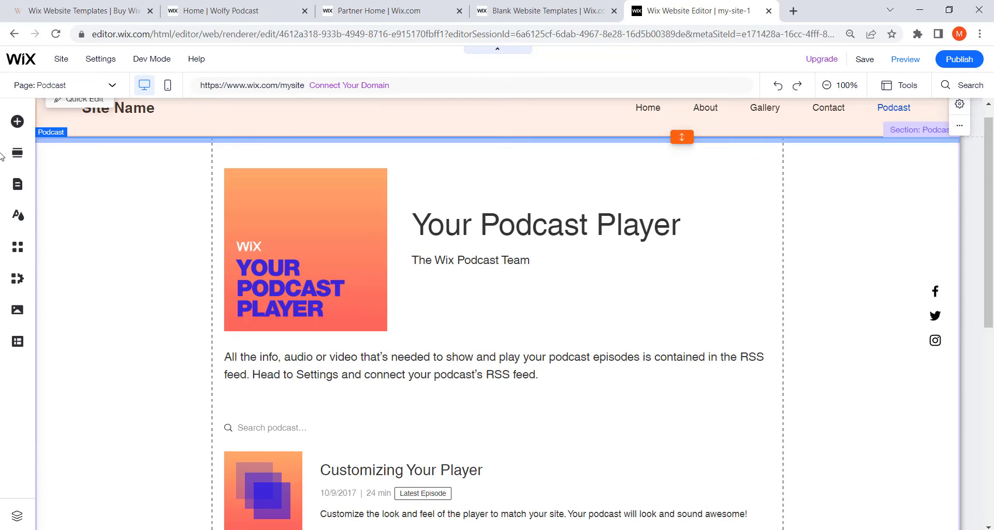
click(19, 183)
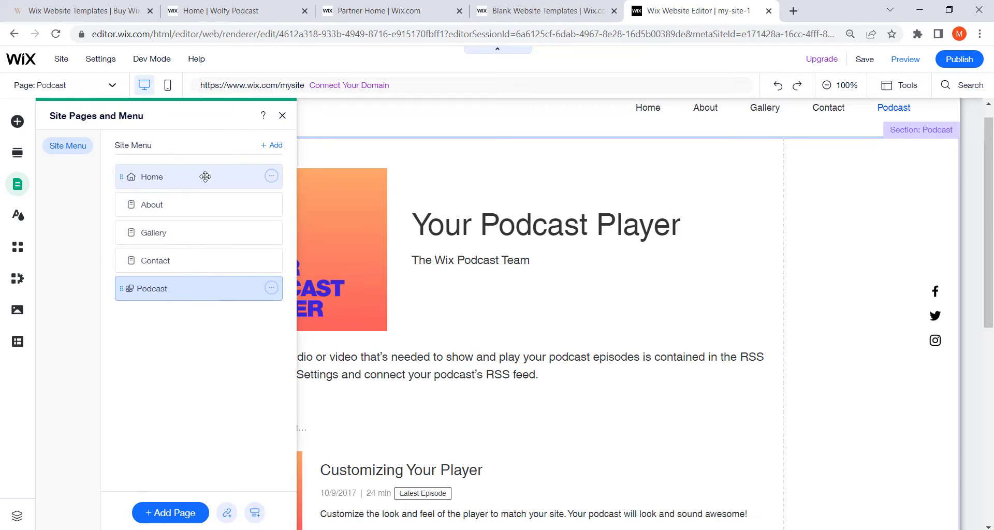
Inspect the podcast player's right-click options, then return to Site Pages and Menu.
click(754, 280)
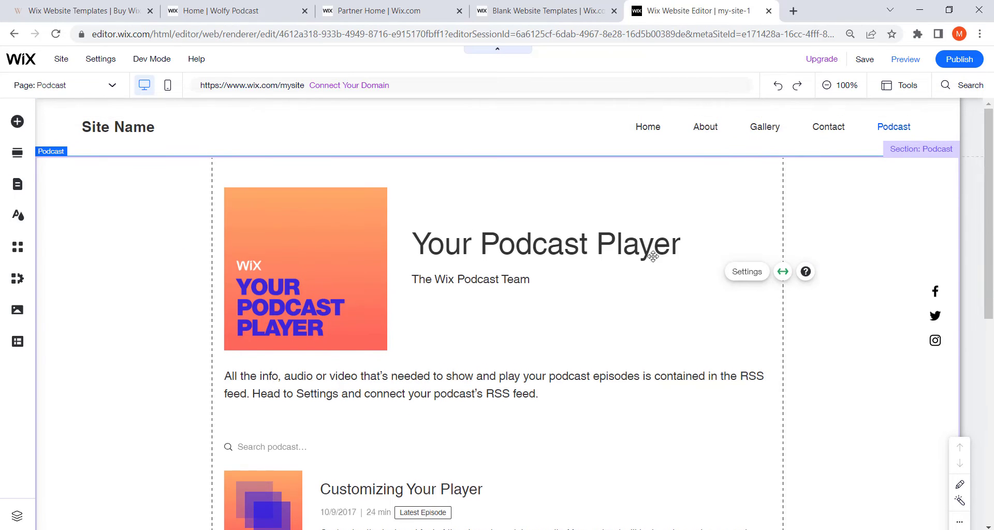
right_click(547, 259)
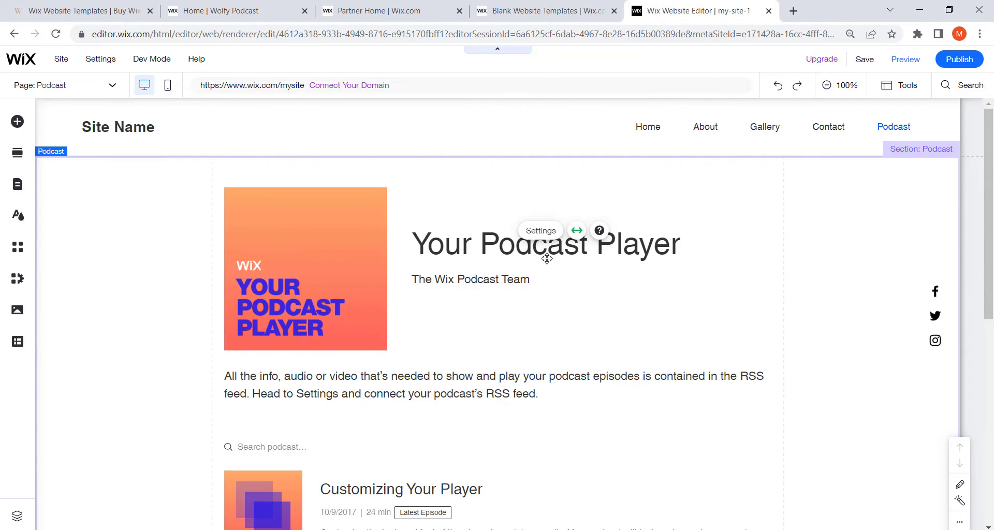
click(478, 315)
right_click(703, 287)
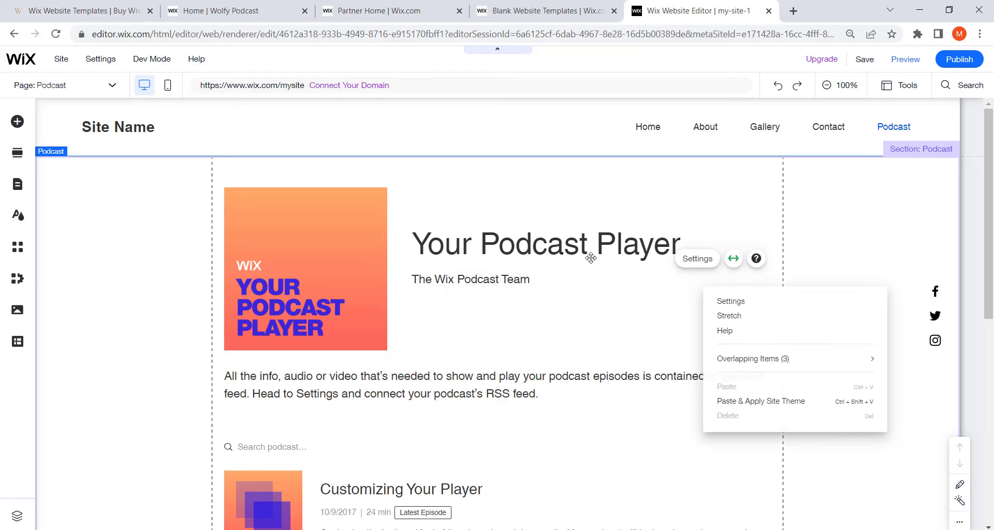
click(432, 366)
click(622, 337)
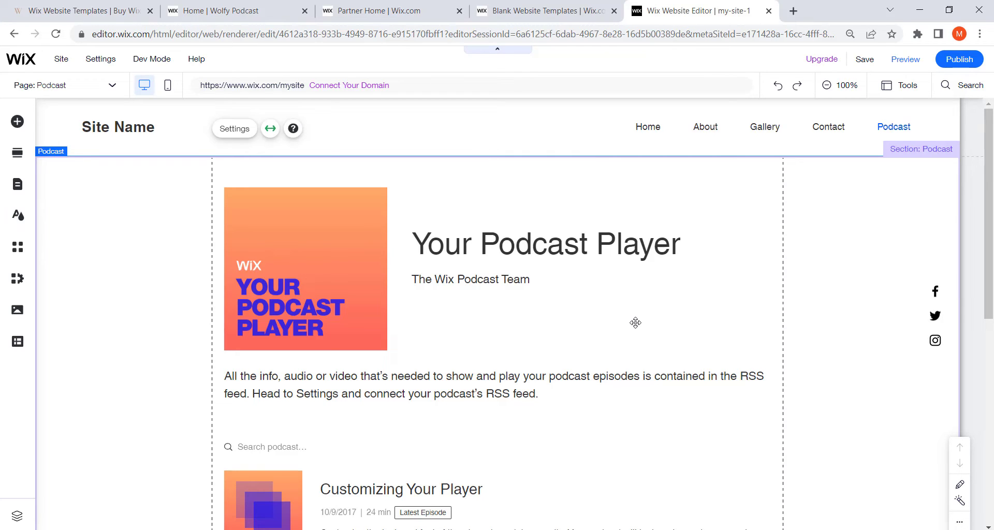
click(17, 153)
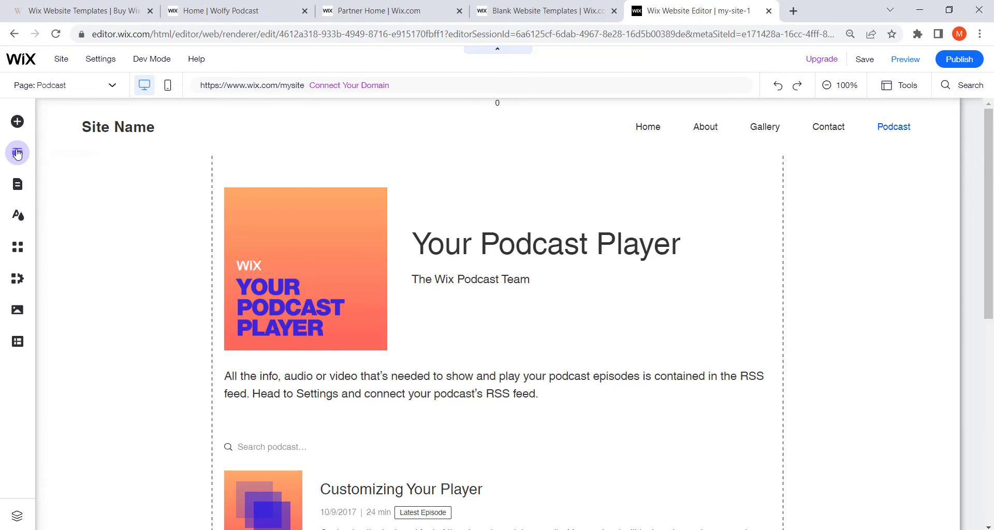
click(17, 185)
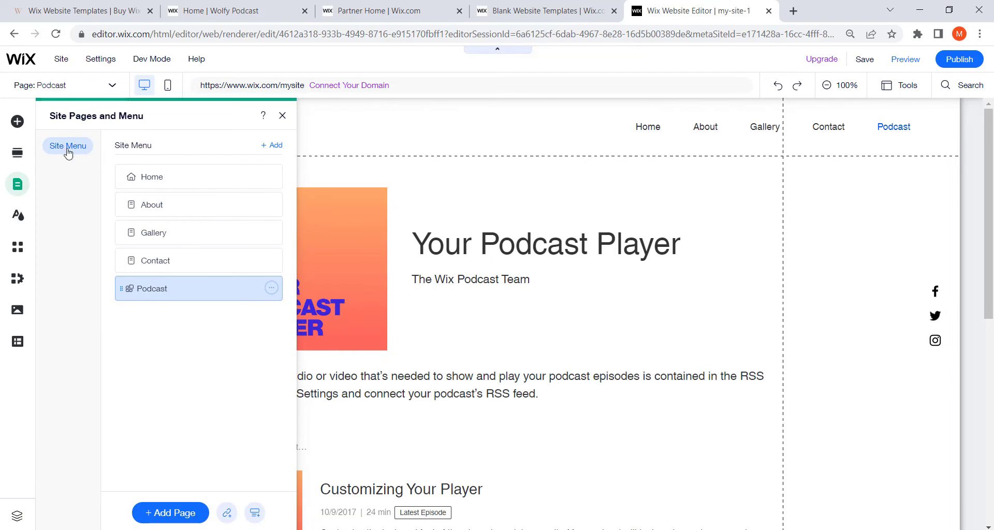
Set Podcast as homepage in its page settings and drag it above Home in the menu.
mouse_move(198, 289)
click(272, 288)
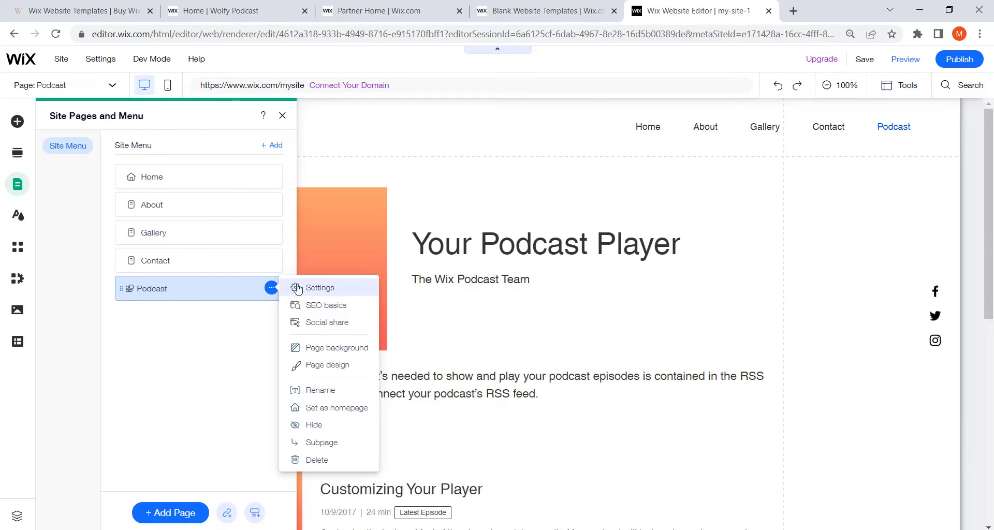
click(333, 291)
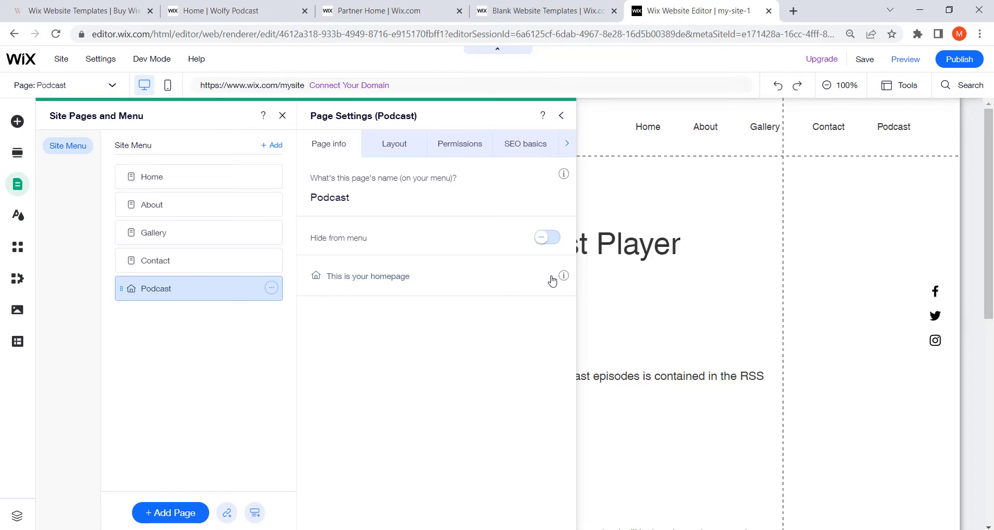
drag(160, 273, 158, 174)
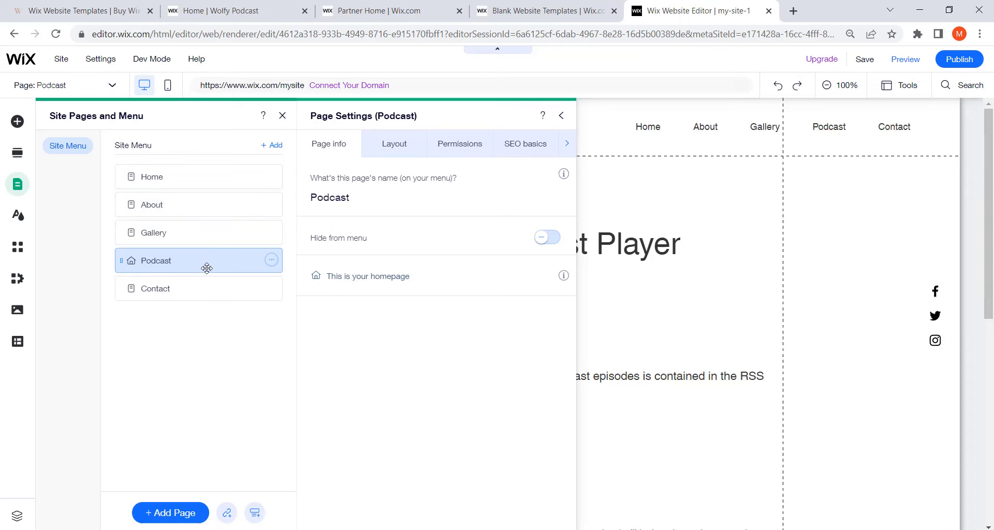
drag(204, 264, 201, 182)
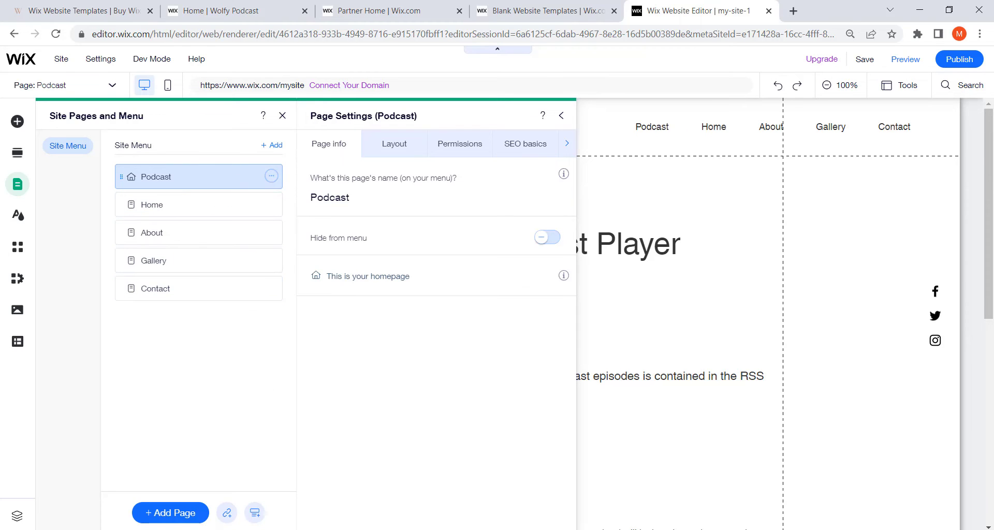
click(685, 315)
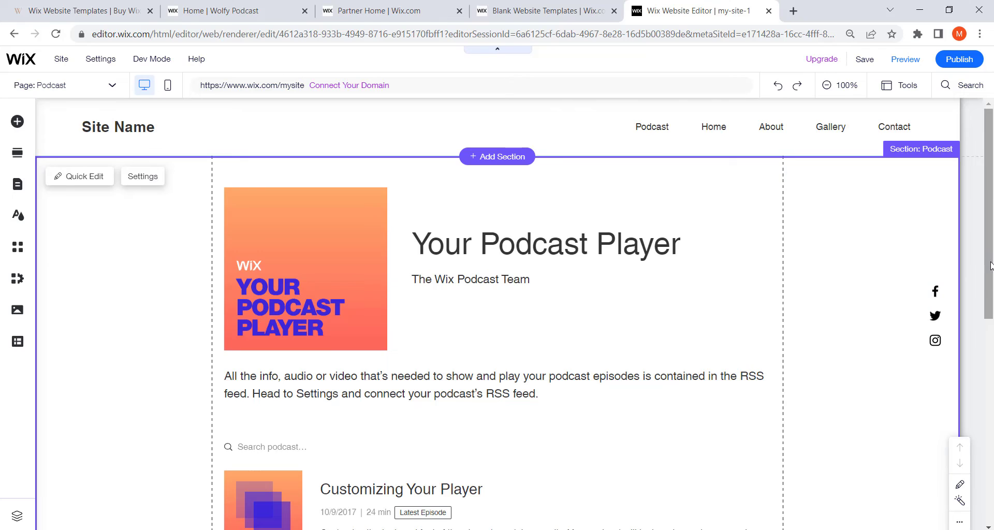
Add the desert Welcome section with WELCOME heading and Start Now button atop the Podcast page.
scroll(991, 266, down, 6)
scroll(991, 265, up, 1)
scroll(990, 265, up, 5)
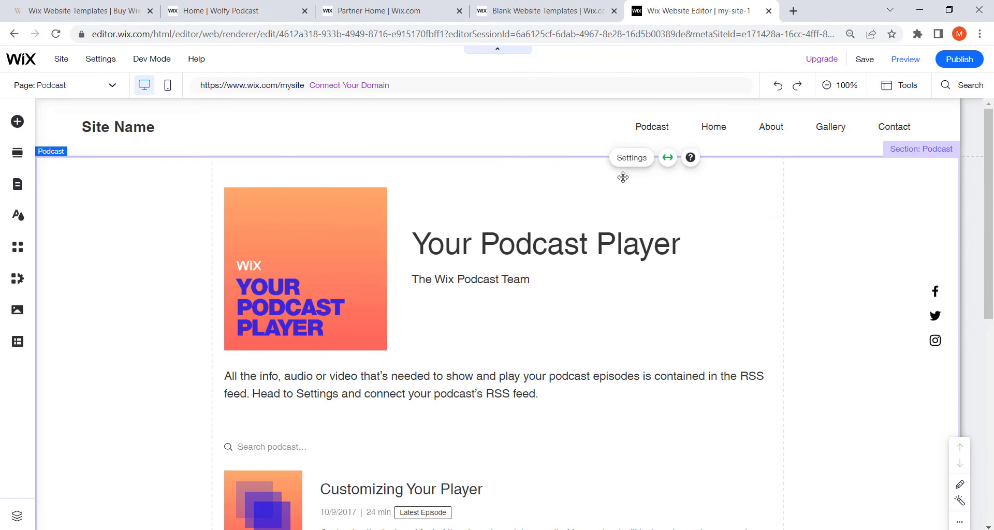
mouse_move(497, 157)
click(516, 157)
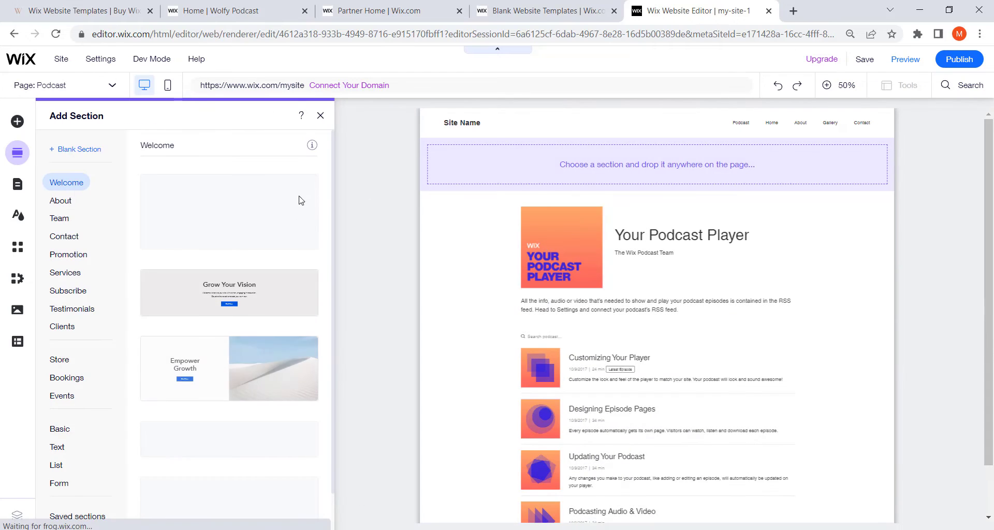
click(204, 238)
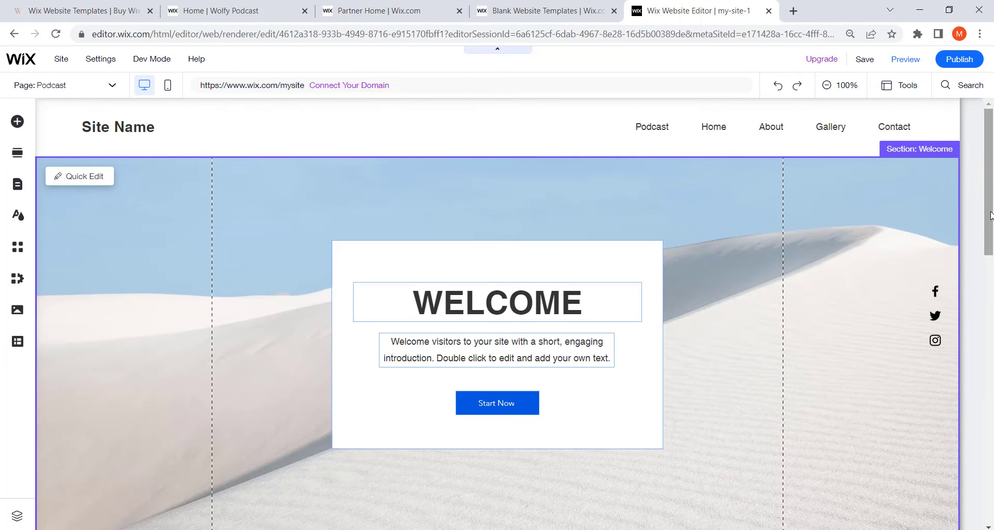
drag(991, 215, 990, 515)
mouse_move(346, 465)
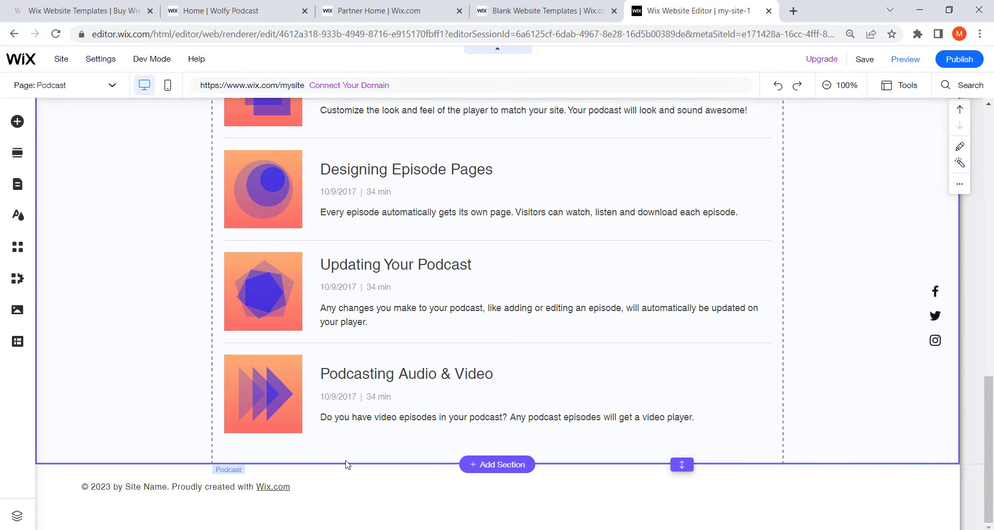
scroll(326, 354, up, 15)
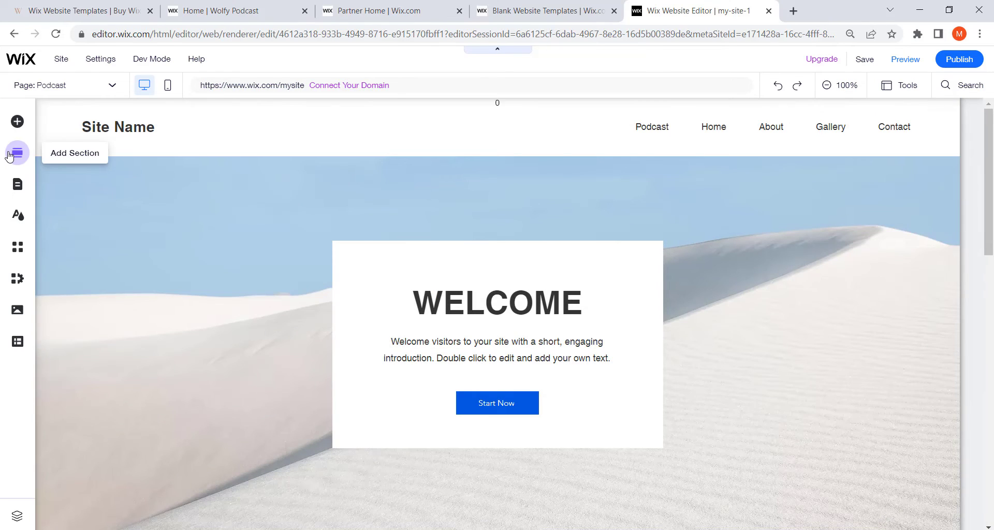
Switch to the About page and copy its About section.
click(9, 155)
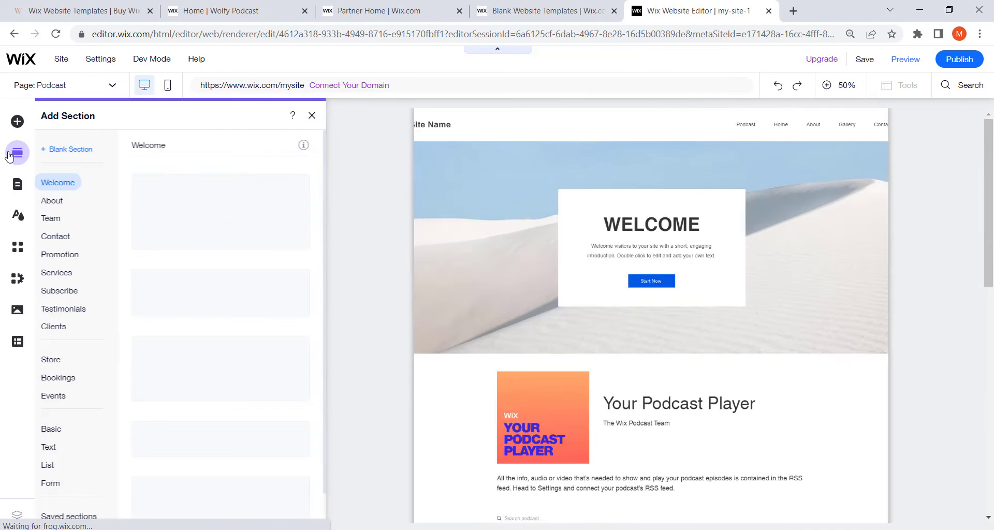
click(17, 182)
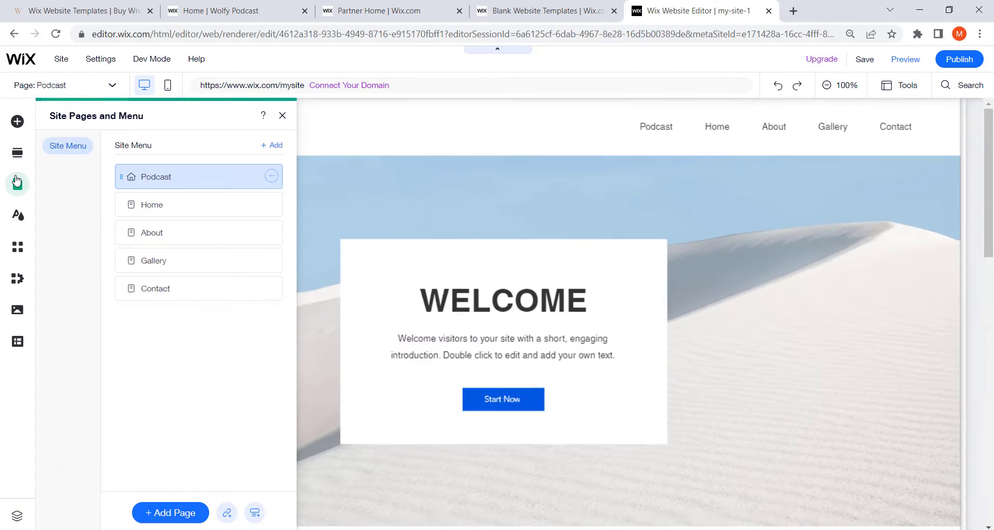
click(188, 243)
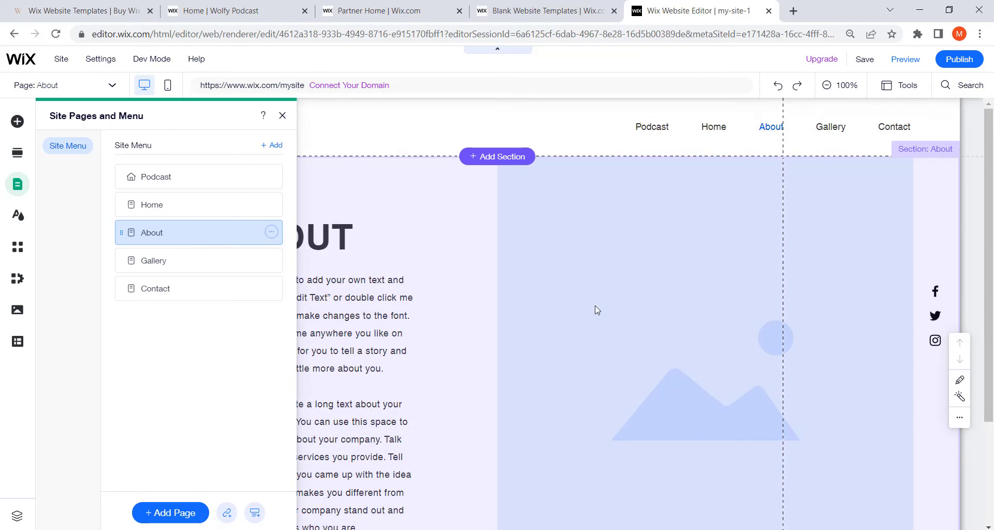
click(498, 219)
click(492, 199)
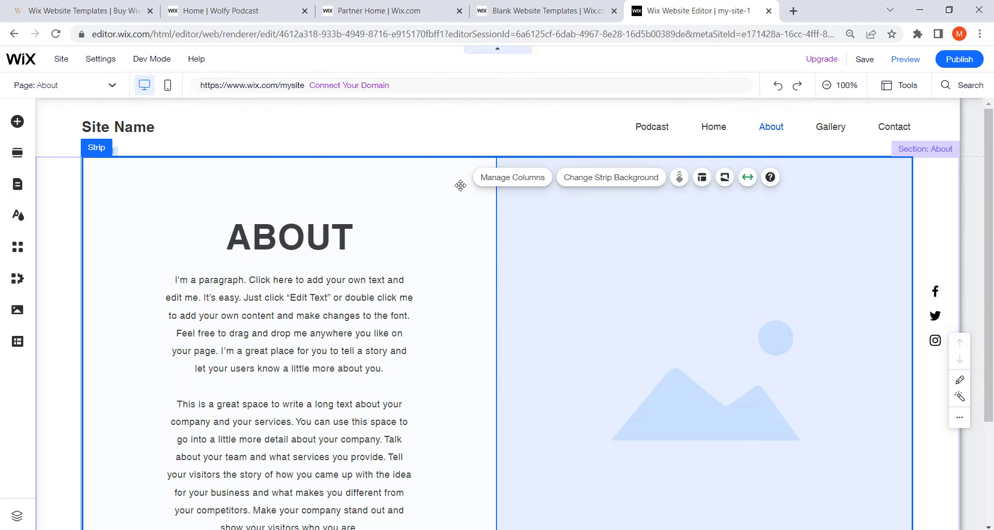
click(60, 197)
right_click(60, 197)
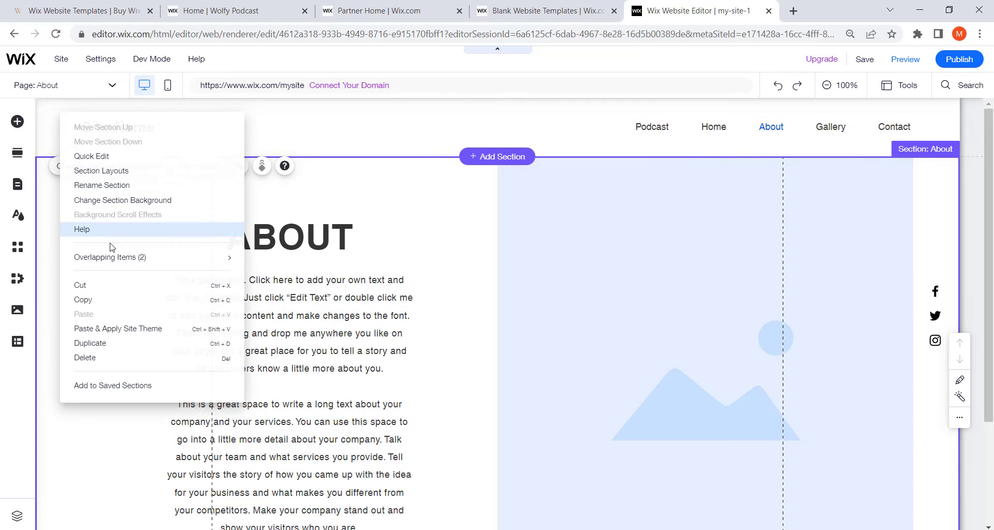
click(114, 300)
Paste the copied About section above the footer on the Podcast page.
click(17, 184)
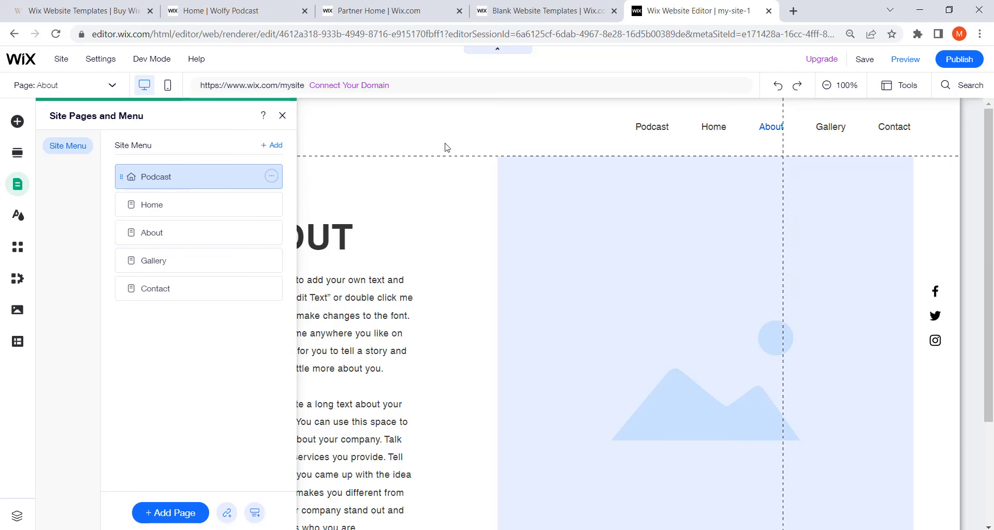
scroll(641, 273, down, 6)
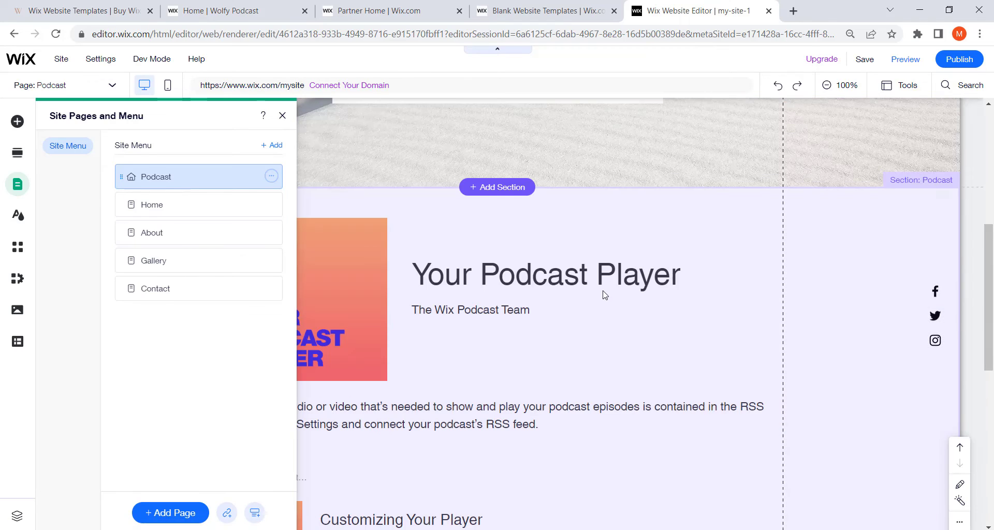
scroll(605, 296, down, 8)
right_click(517, 495)
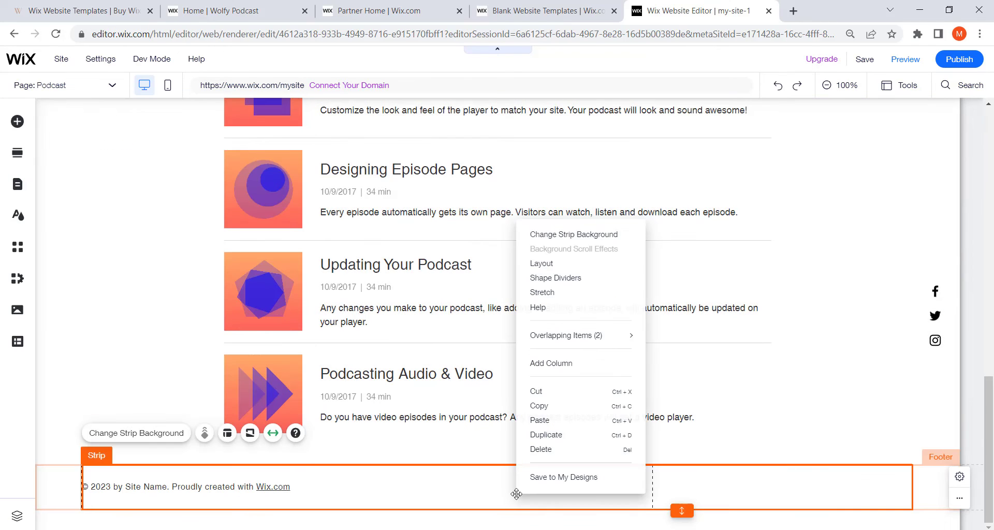
click(561, 421)
scroll(562, 423, down, 3)
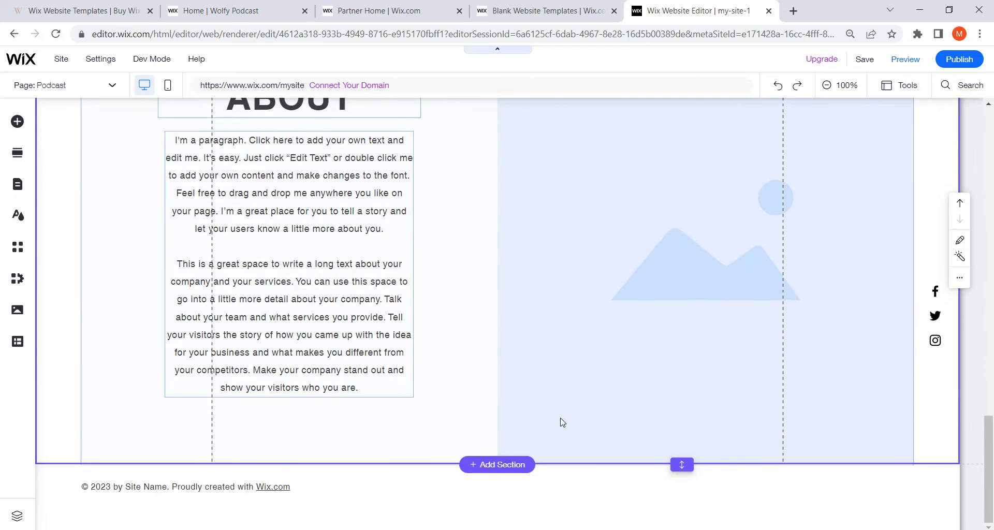
scroll(563, 423, up, 10)
scroll(562, 422, up, 10)
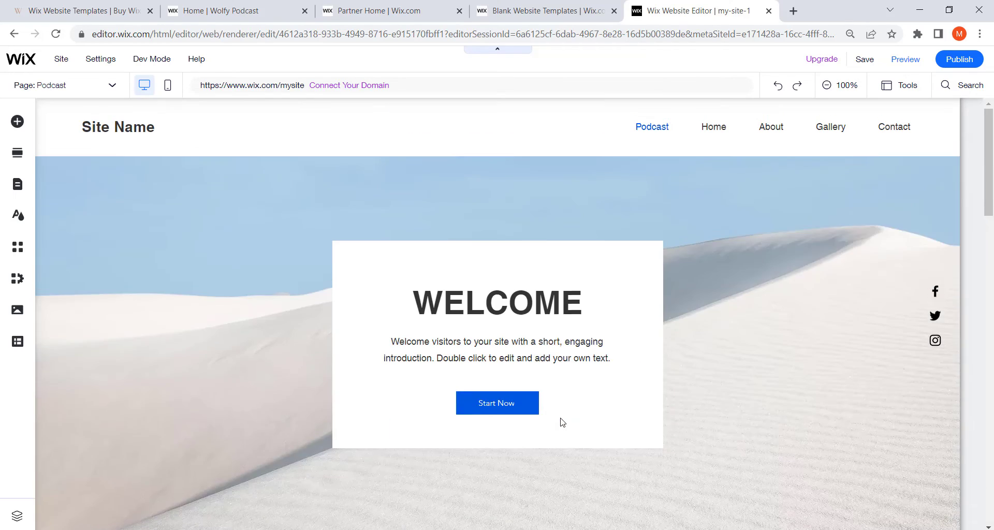
Delete the old Home page from Pages & Menu.
click(21, 184)
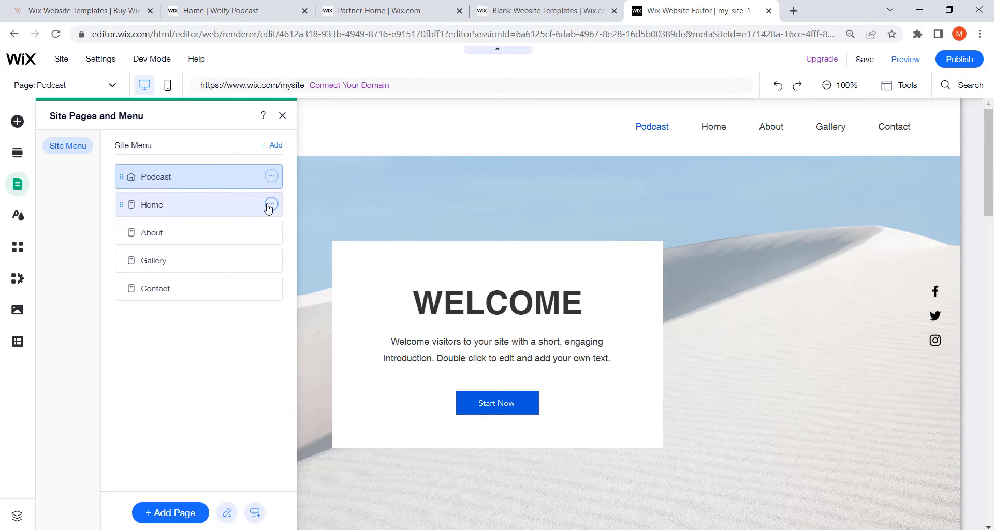
click(270, 205)
click(322, 412)
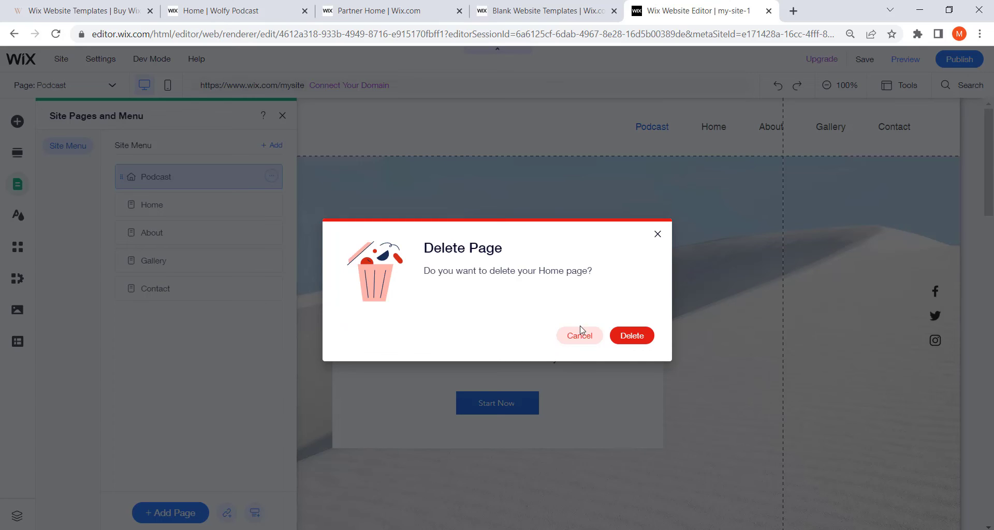
click(639, 338)
Rename the Podcast page to Home.
click(269, 177)
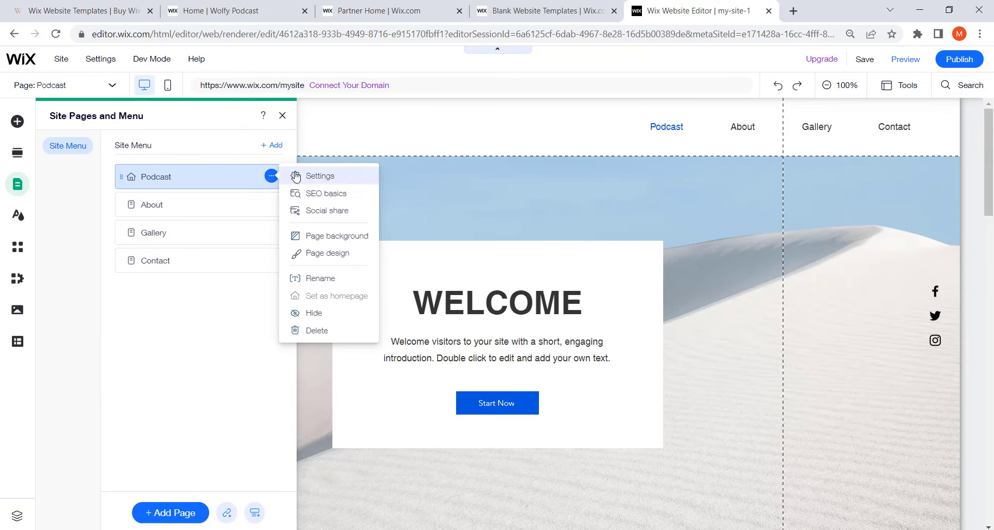
click(321, 279)
text(Ho)
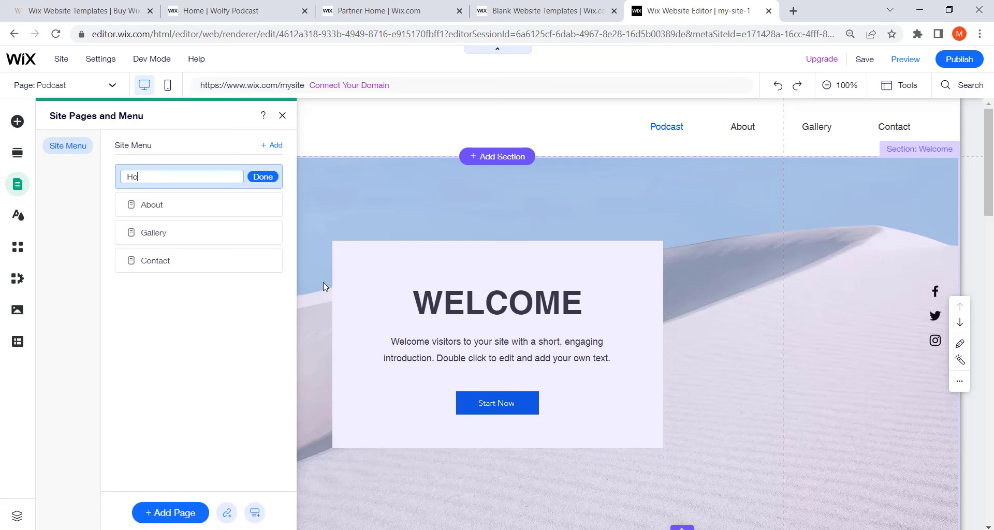
key(Escape)
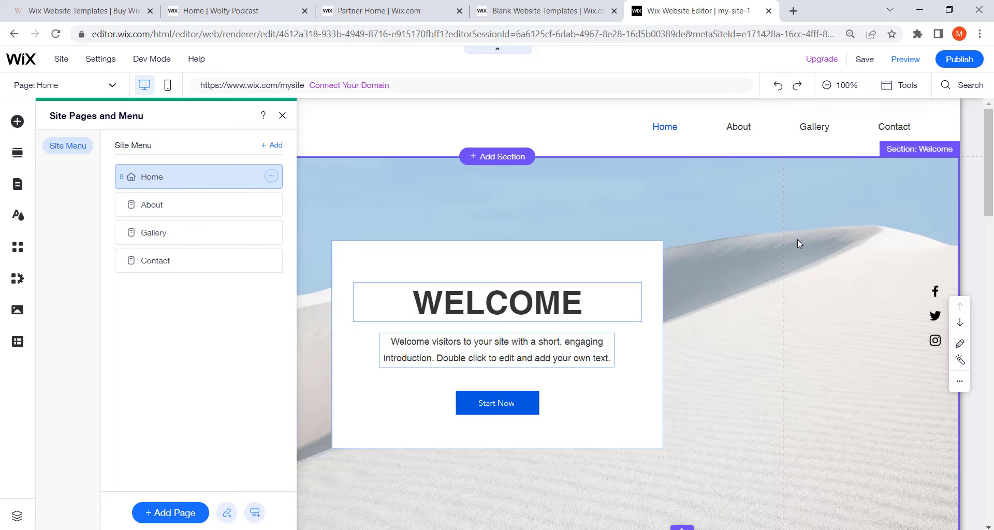
click(798, 239)
mouse_move(989, 167)
mouse_down()
mouse_move(993, 438)
mouse_move(989, 166)
mouse_up()
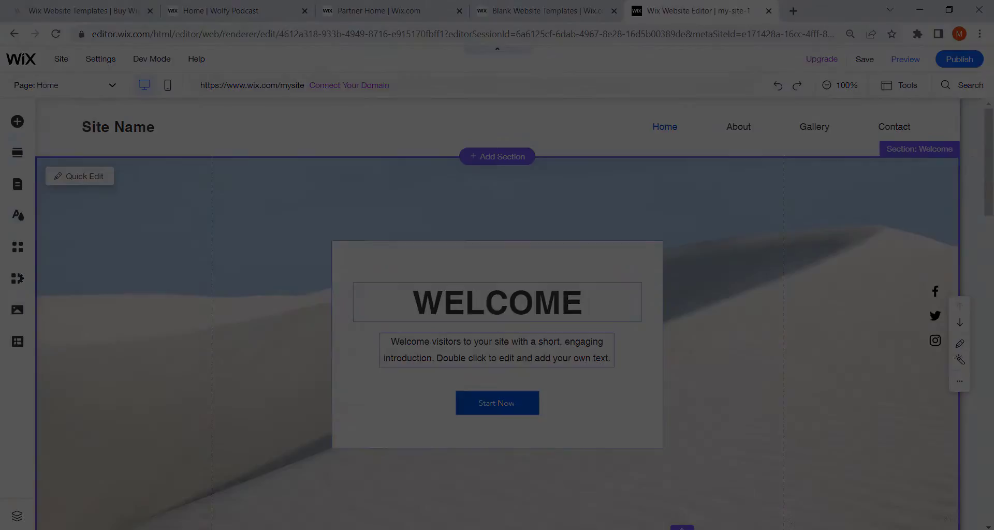